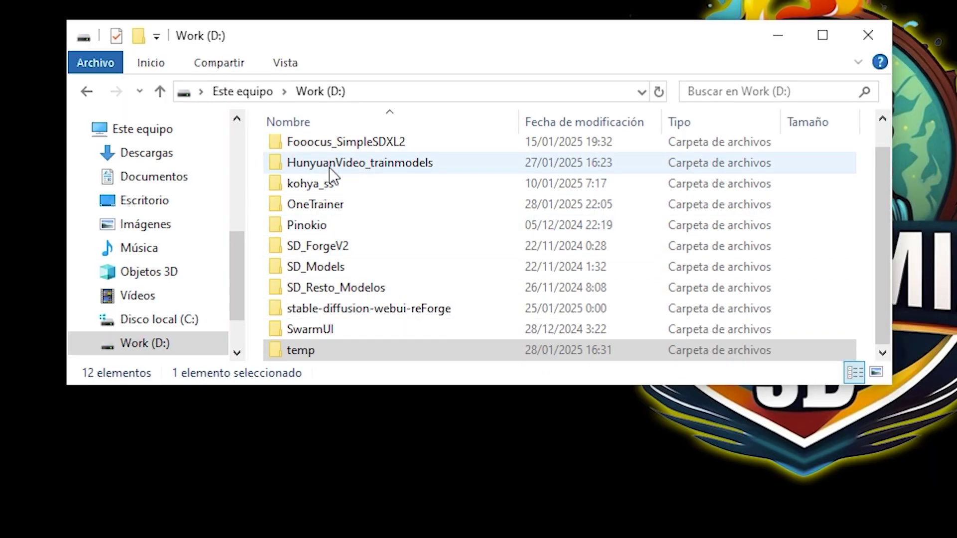
Examine the contents of the scheduler, text_encoder, text_encoder_2 and tokenizer folders inside HunyuanVideo_trainmodels on drive D.
{"action": "double_click", "coordinate": [423, 169]}
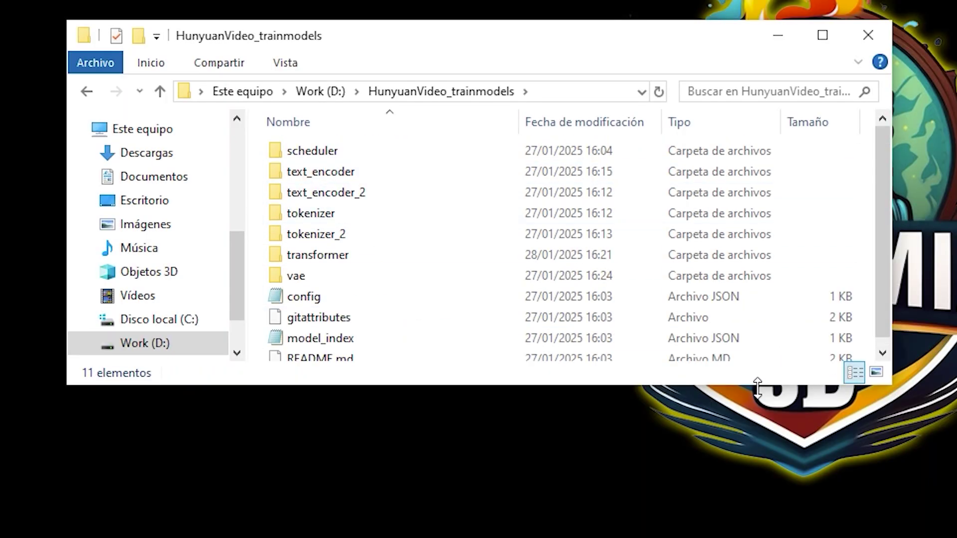
{"action": "left_click_drag", "start_coordinate": [755, 387], "coordinate": [731, 493]}
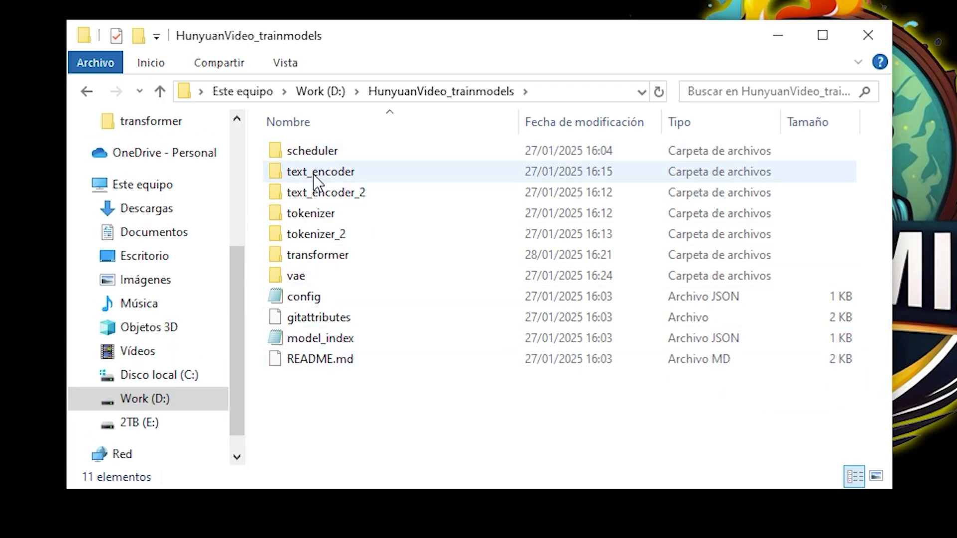
{"action": "double_click", "coordinate": [331, 151]}
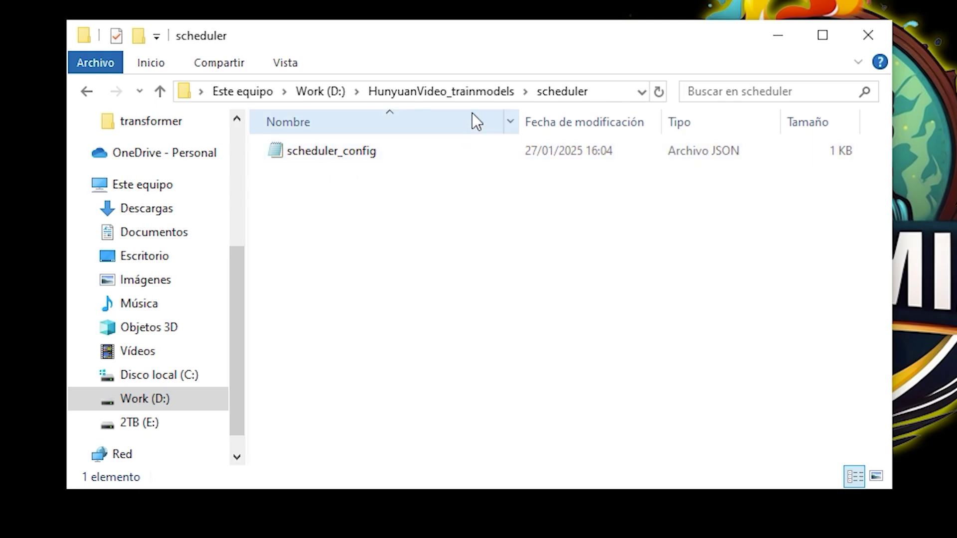
{"action": "left_click", "coordinate": [477, 92]}
{"action": "double_click", "coordinate": [344, 171]}
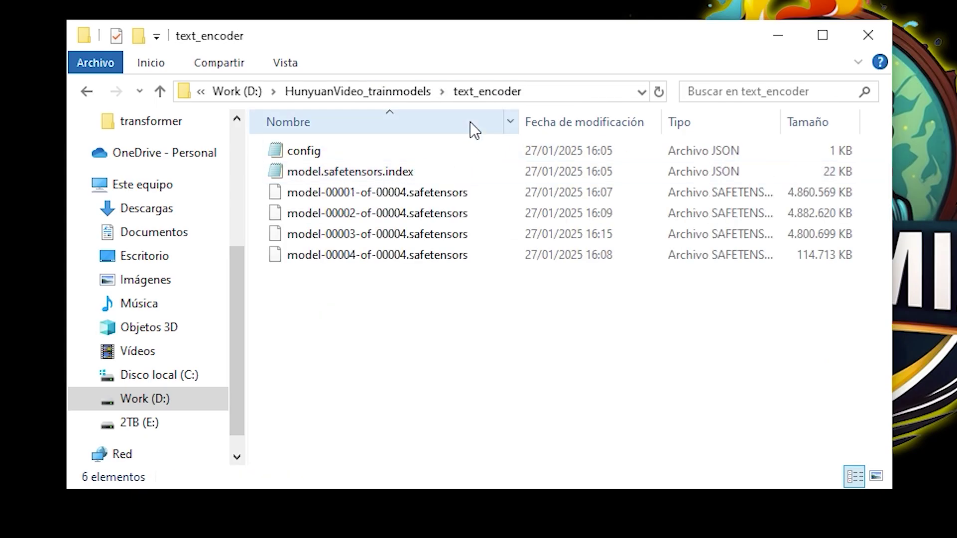
{"action": "left_click", "coordinate": [393, 93]}
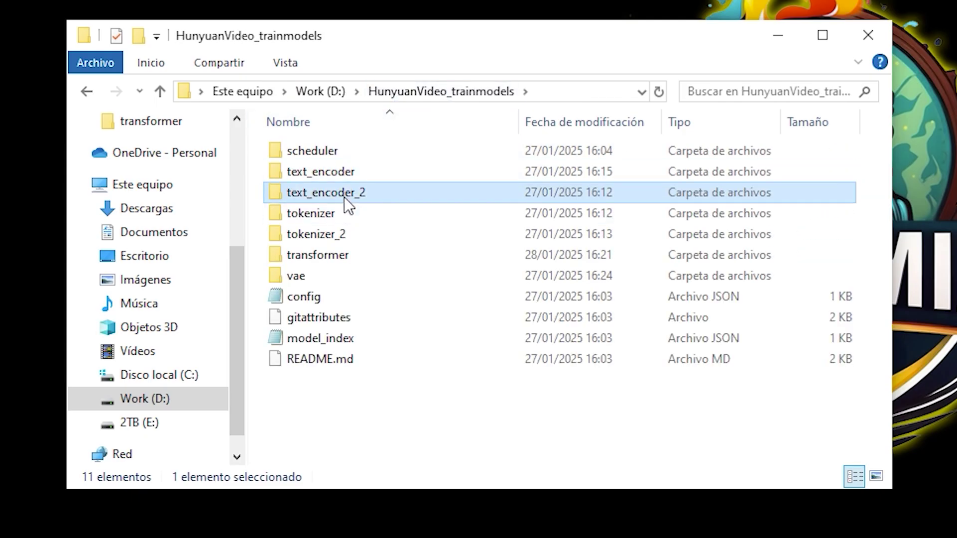
{"action": "double_click", "coordinate": [344, 192]}
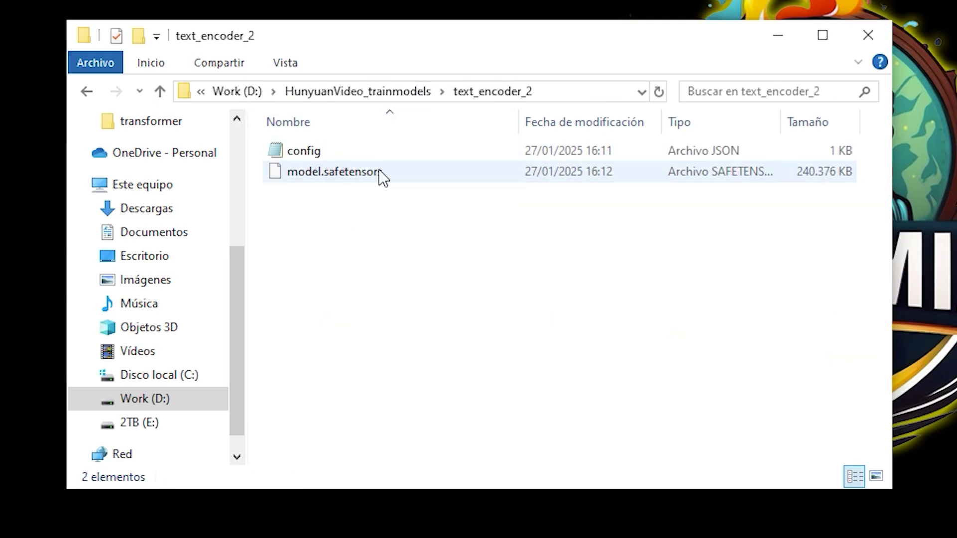
{"action": "left_click", "coordinate": [407, 91]}
{"action": "double_click", "coordinate": [309, 213]}
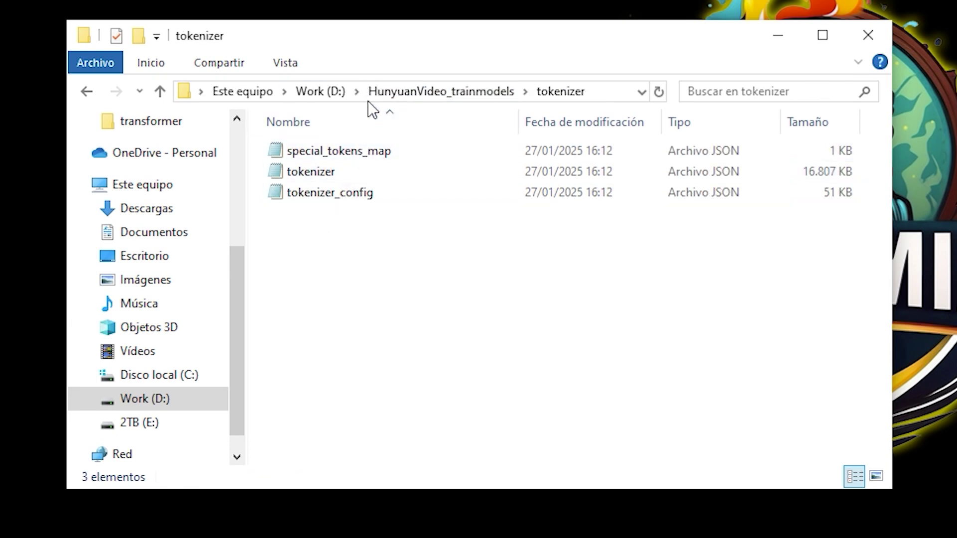
{"action": "left_click", "coordinate": [441, 92]}
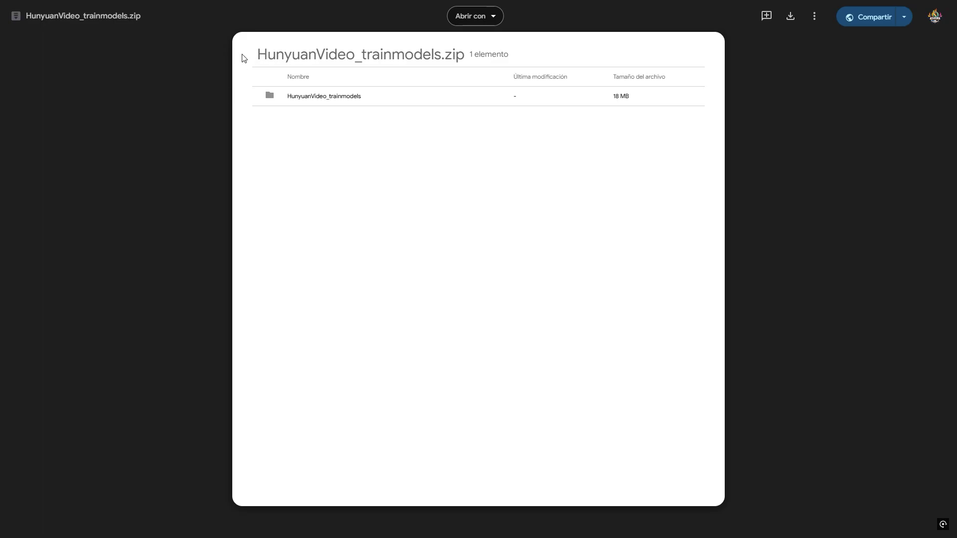
Inspect the folder structure of HunyuanVideo_trainmodels.zip in Google Drive, including its text_encoder, tokenizer and transformer folders.
{"action": "left_click_drag", "start_coordinate": [244, 59], "coordinate": [465, 56]}
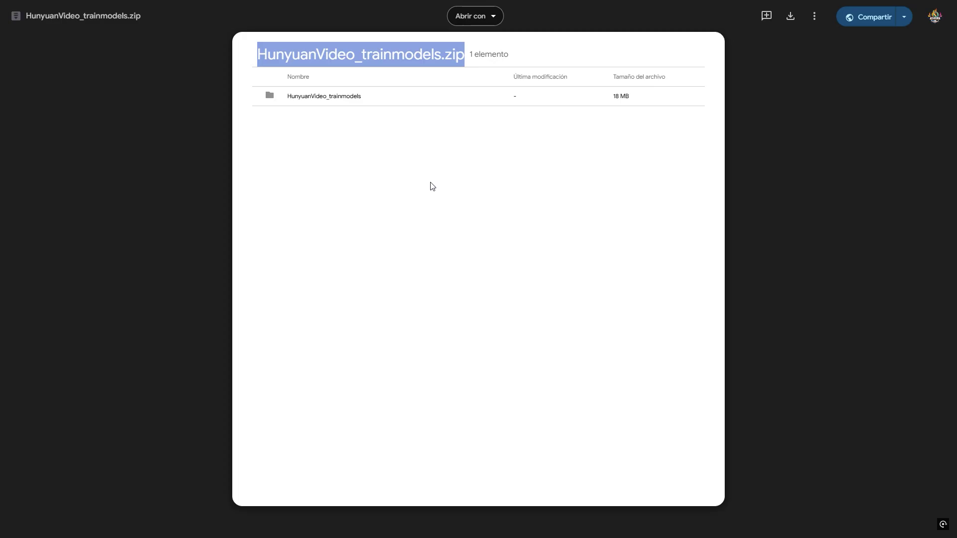
{"action": "left_click", "coordinate": [319, 98]}
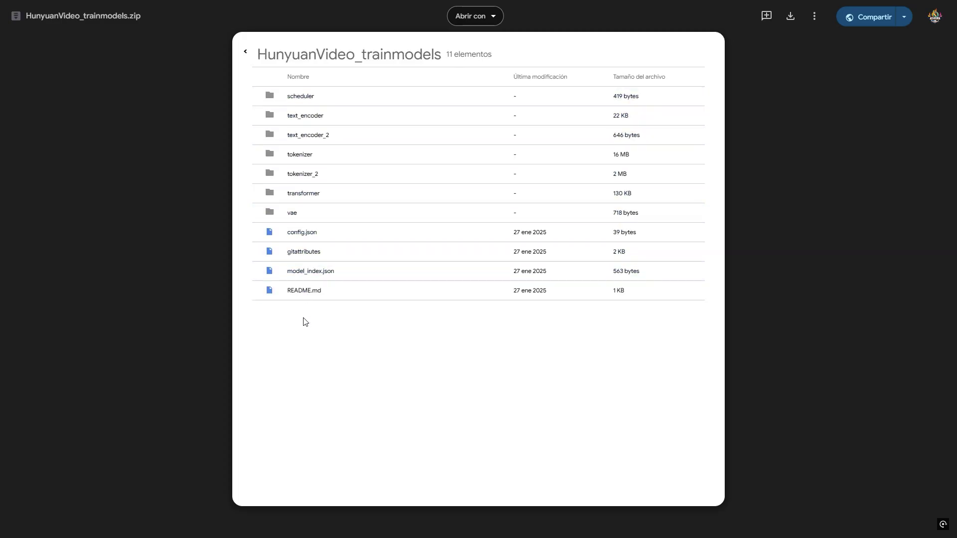
{"action": "left_click", "coordinate": [303, 118]}
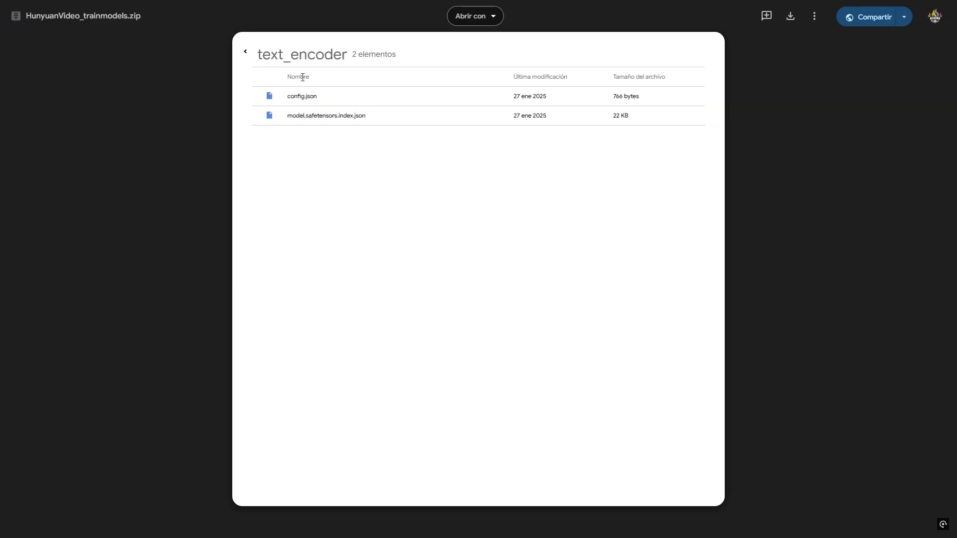
{"action": "left_click", "coordinate": [246, 52]}
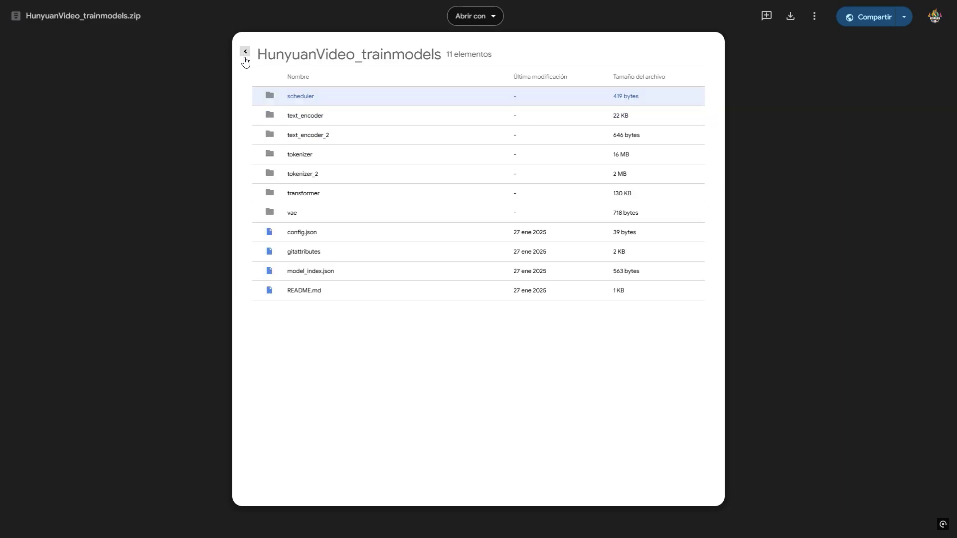
{"action": "left_click", "coordinate": [297, 159]}
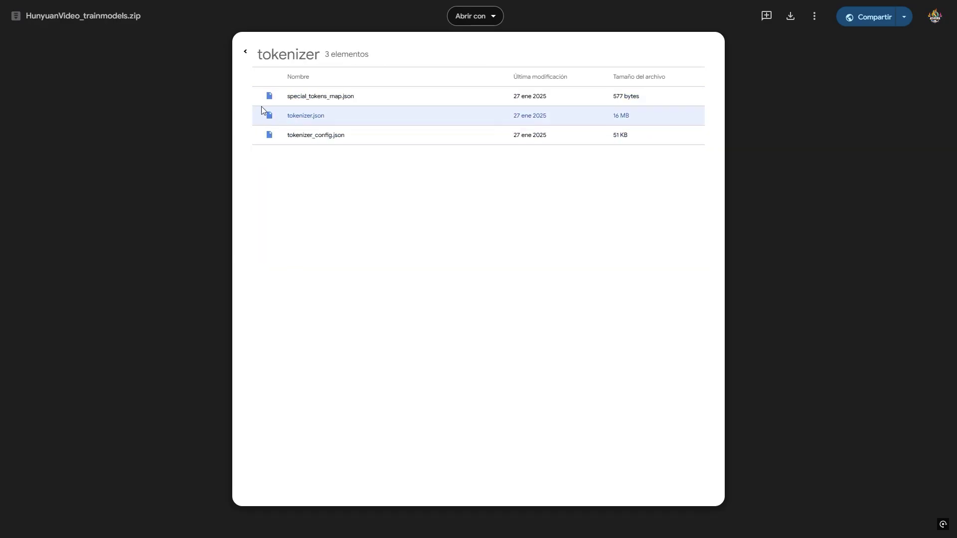
{"action": "left_click", "coordinate": [245, 51]}
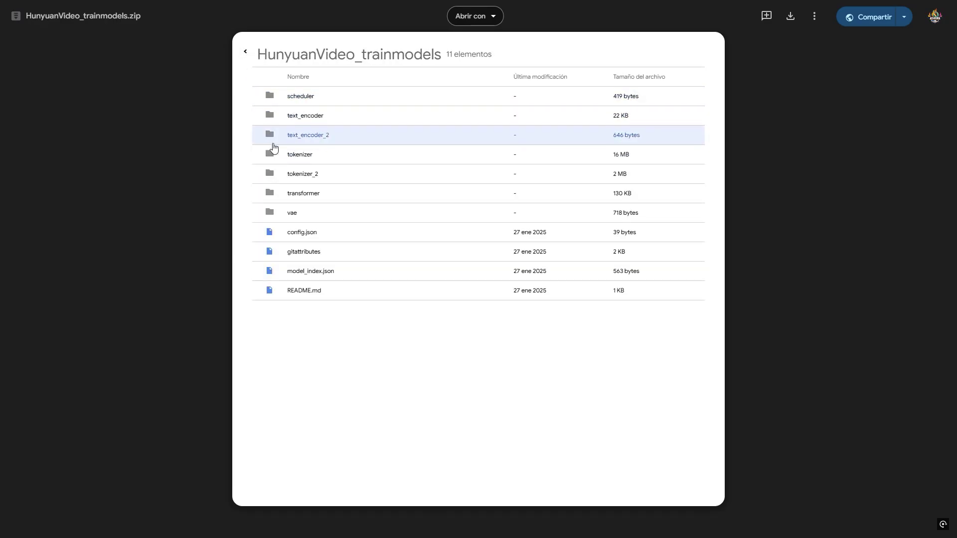
{"action": "left_click", "coordinate": [304, 199]}
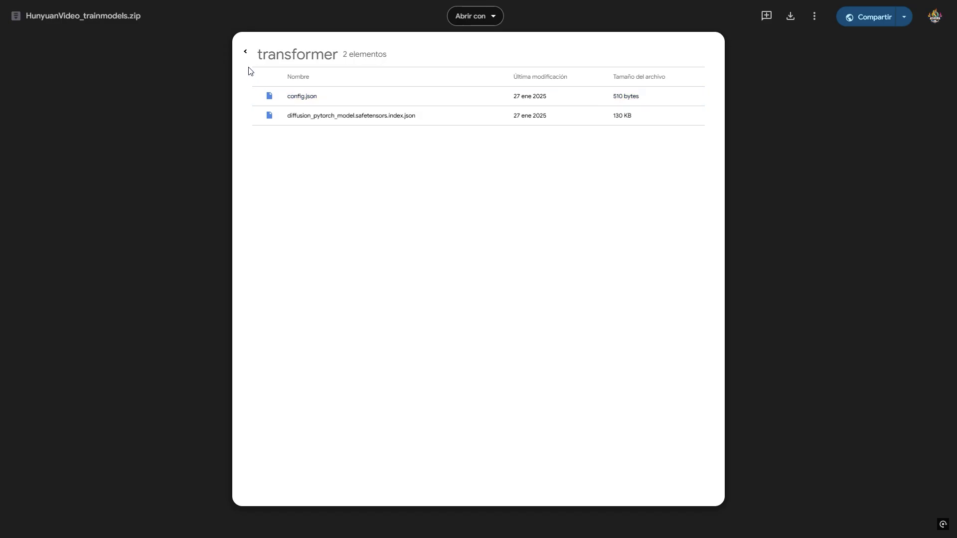
{"action": "left_click", "coordinate": [245, 52]}
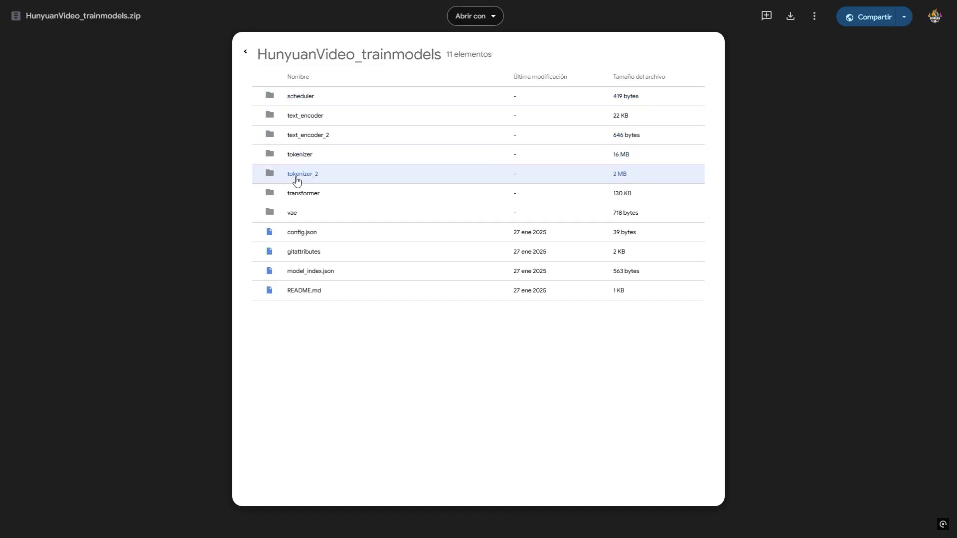
{"action": "left_click", "coordinate": [310, 159]}
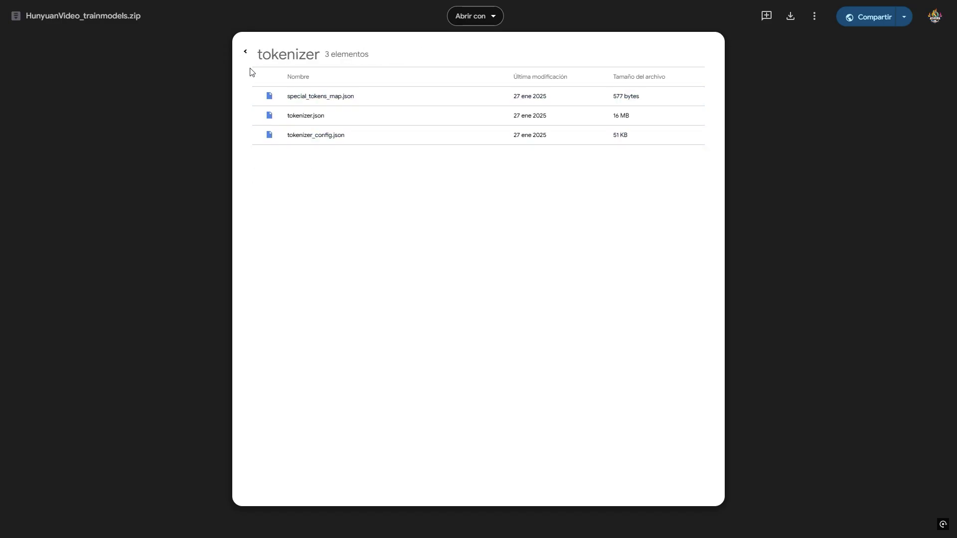
{"action": "left_click", "coordinate": [245, 52]}
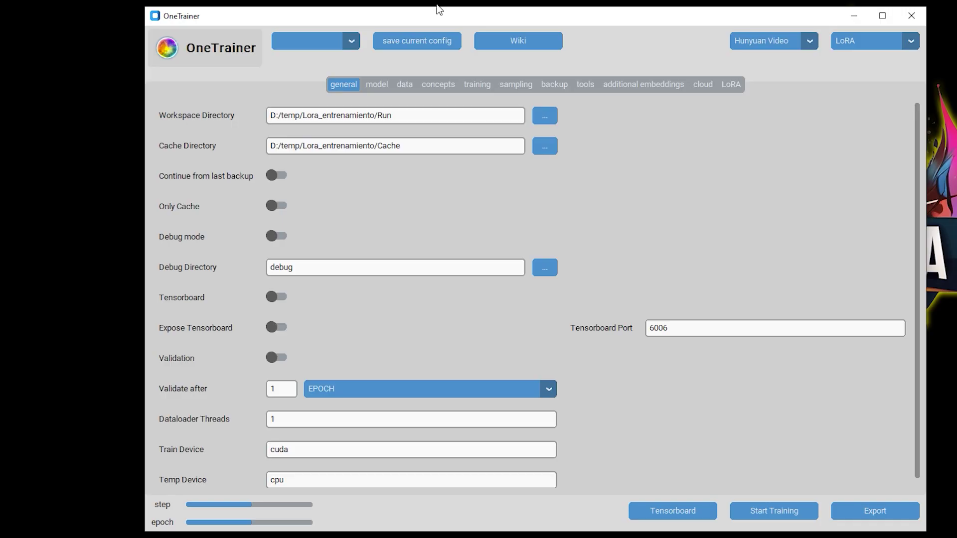
{"action": "left_click", "coordinate": [377, 84]}
{"action": "left_click", "coordinate": [437, 85]}
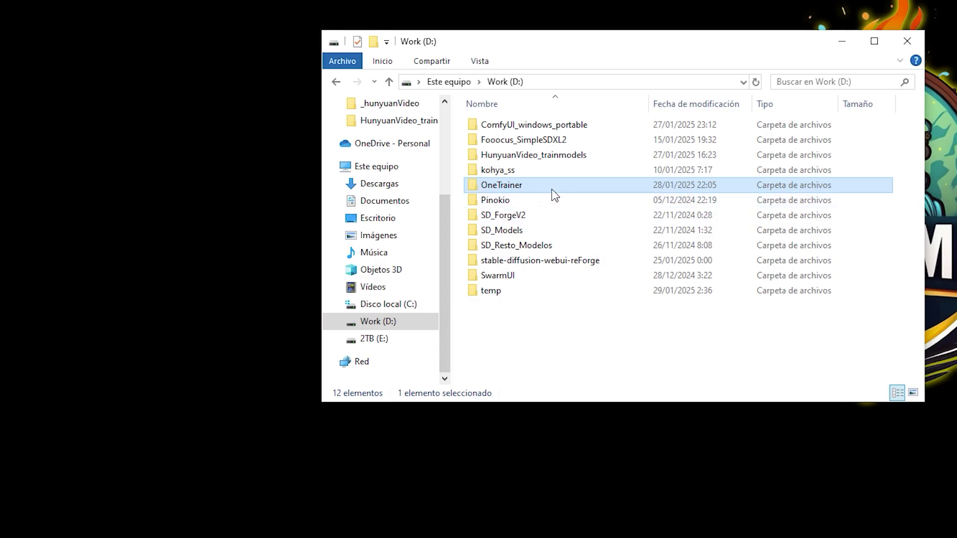
Run the update batch file from the OneTrainer folder on drive D in File Explorer.
{"action": "double_click", "coordinate": [558, 191]}
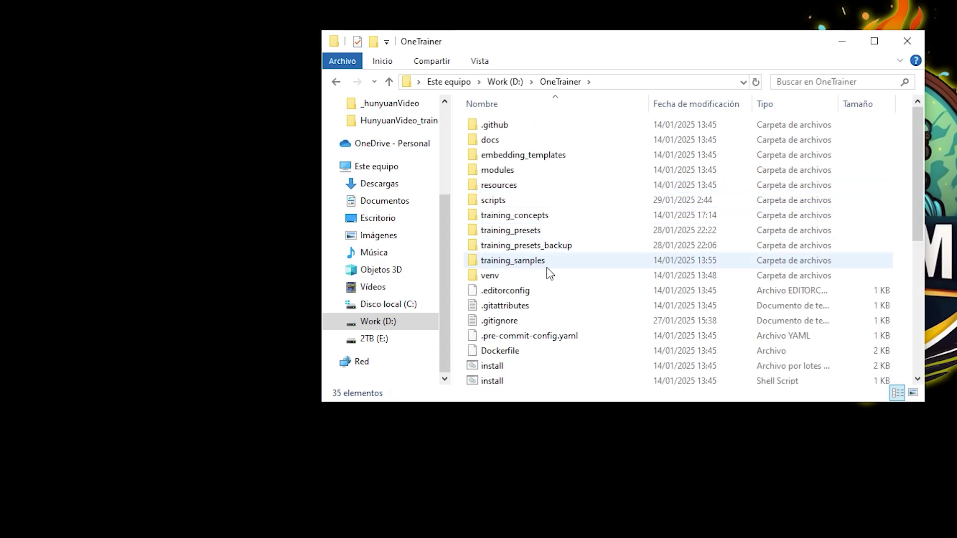
{"action": "scroll", "coordinate": [553, 264], "scroll_direction": "down", "scroll_amount": 6}
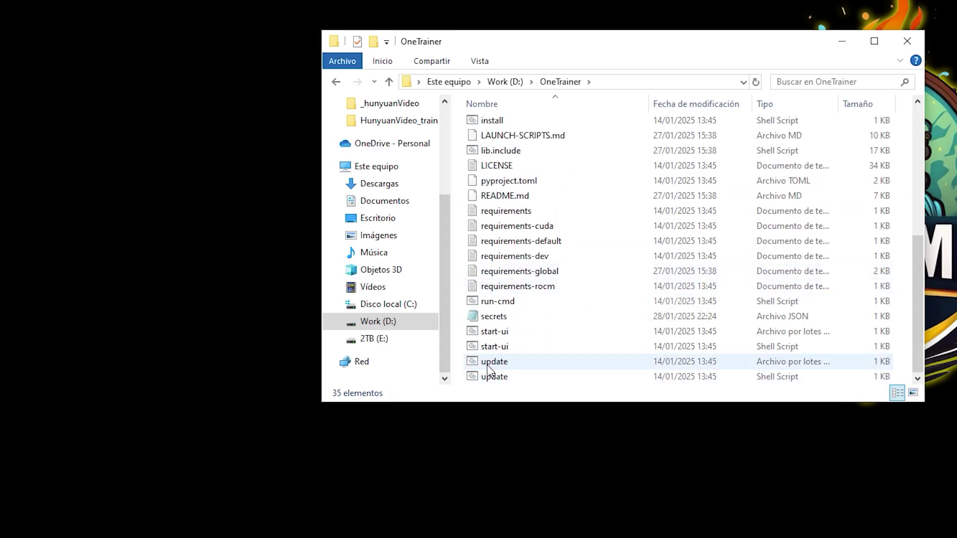
{"action": "double_click", "coordinate": [532, 363]}
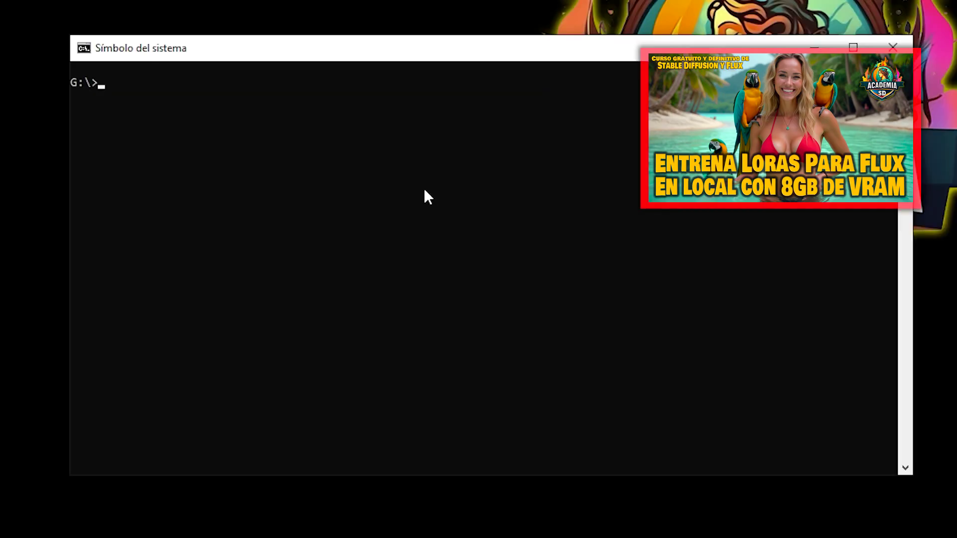
{"action": "type", "text": "git clone https://github.com/Nerogar/OneTrainer.git"}
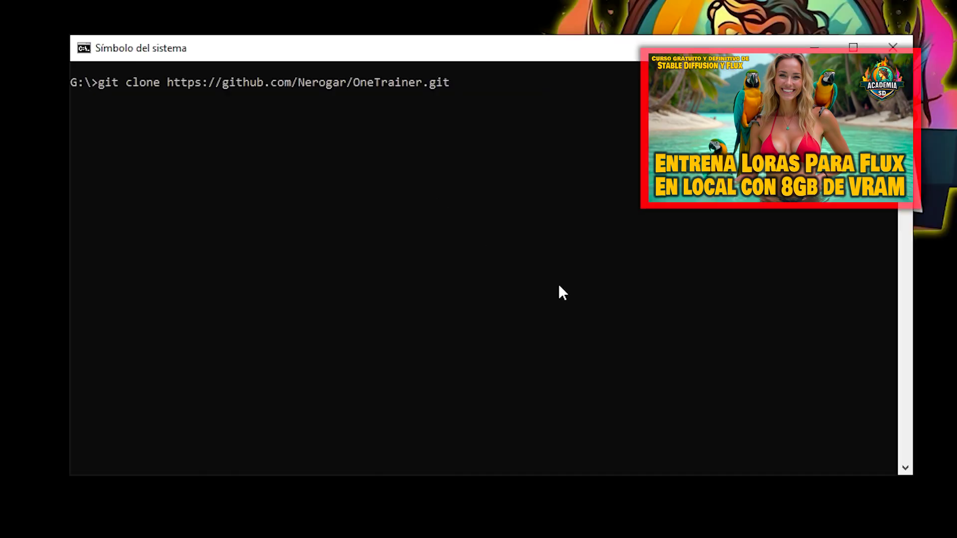
{"action": "key", "text": "Return"}
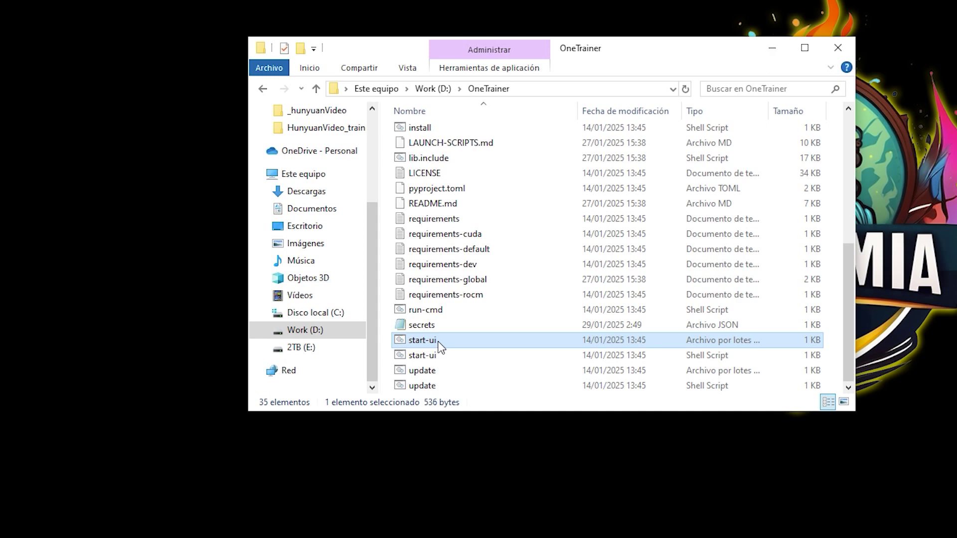
Launch OneTrainer with the start-ui batch file in its folder on drive D.
{"action": "left_click", "coordinate": [397, 341]}
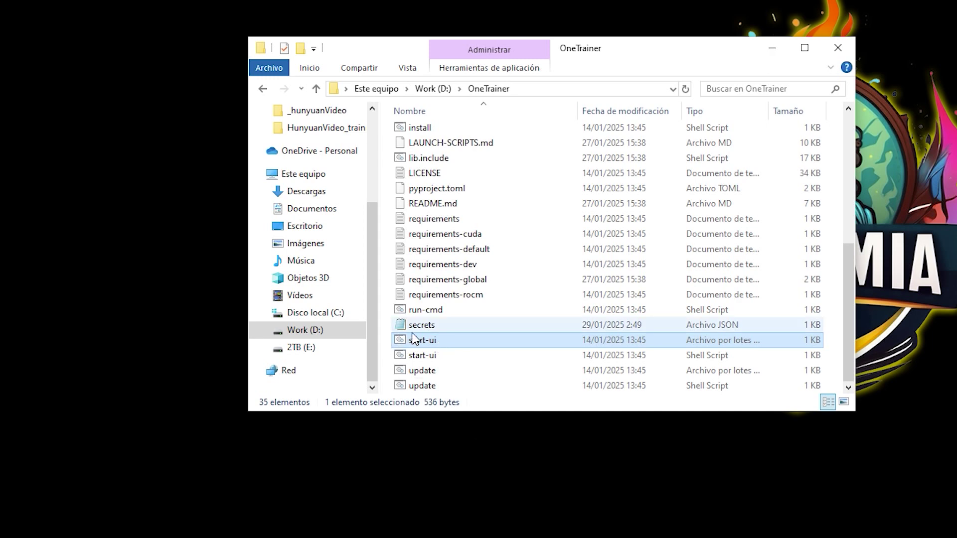
{"action": "double_click", "coordinate": [429, 340]}
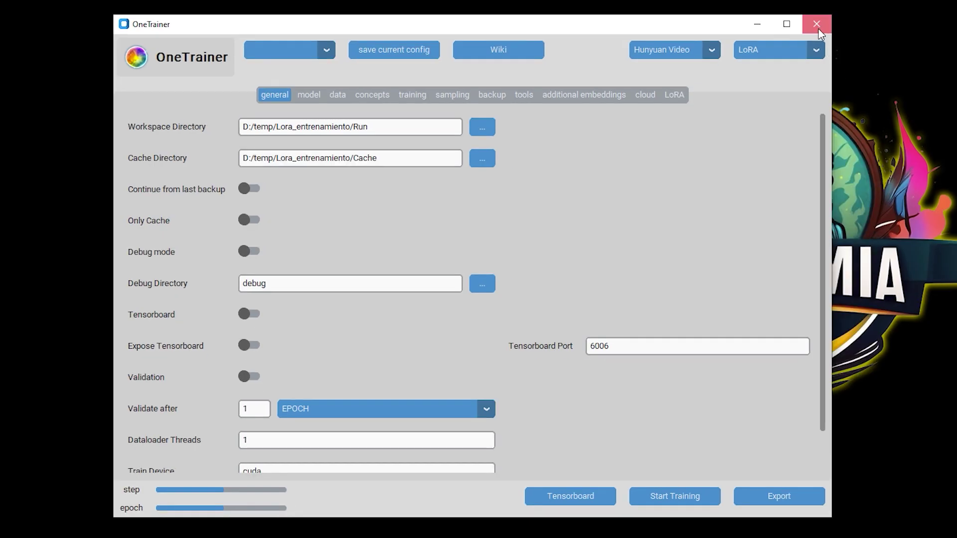
Close the OneTrainer window and open the training_presets folder inside the OneTrainer directory.
{"action": "left_click", "coordinate": [818, 29]}
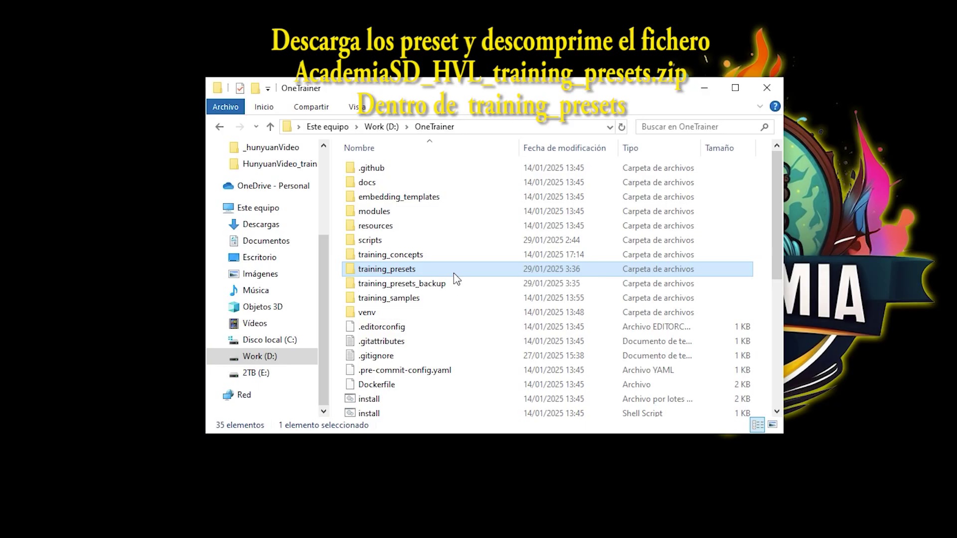
{"action": "double_click", "coordinate": [457, 279]}
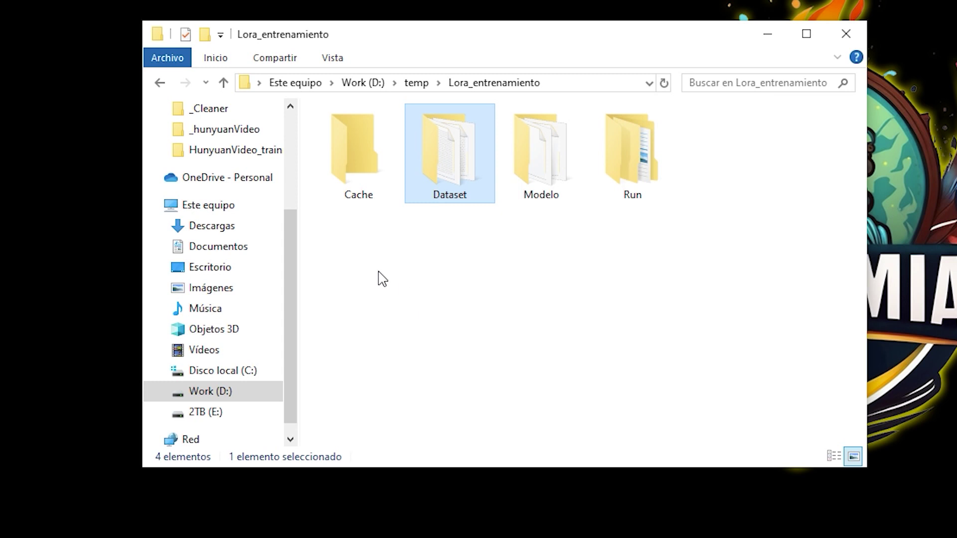
Examine the files in the Dataset and Modelo subfolders of Lora_entrenamiento.
{"action": "left_click", "coordinate": [382, 279]}
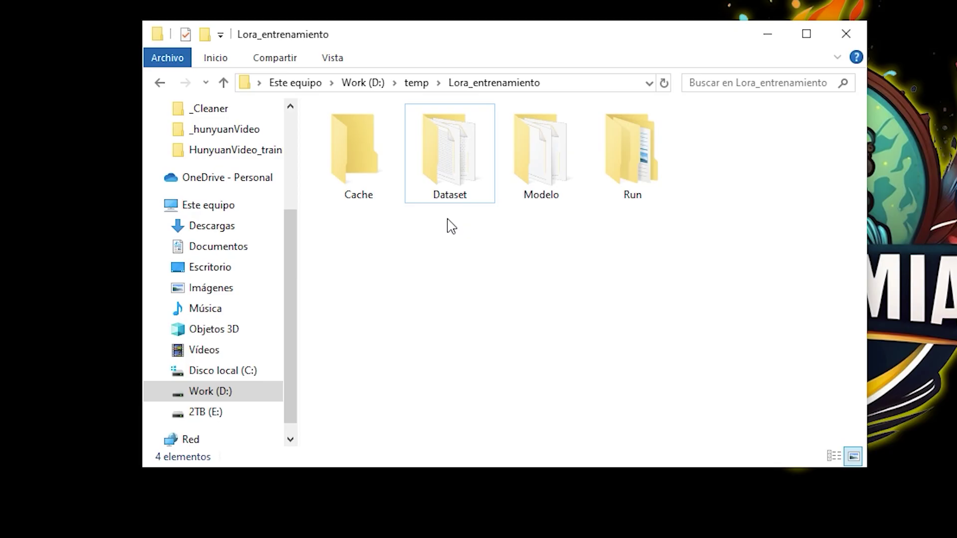
{"action": "mouse_move", "coordinate": [462, 182]}
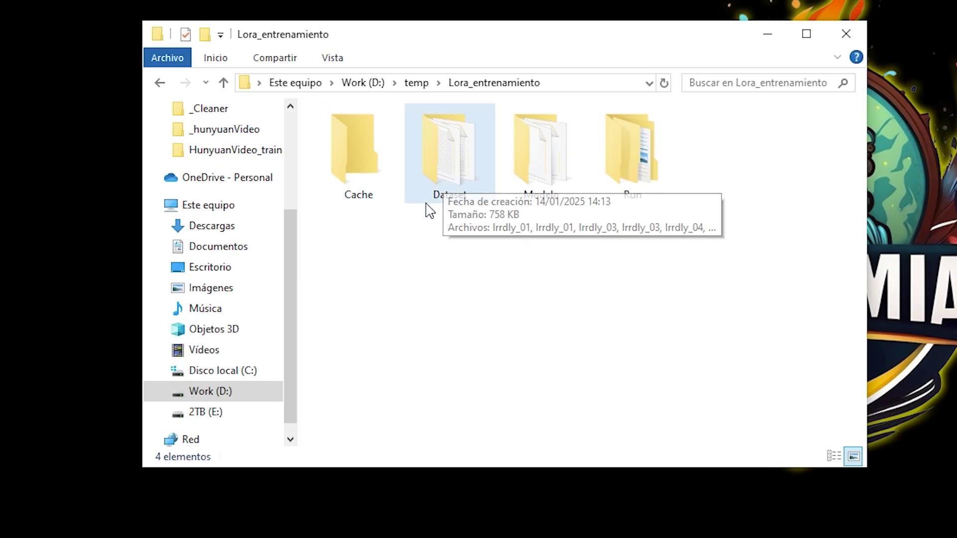
{"action": "left_click", "coordinate": [459, 175]}
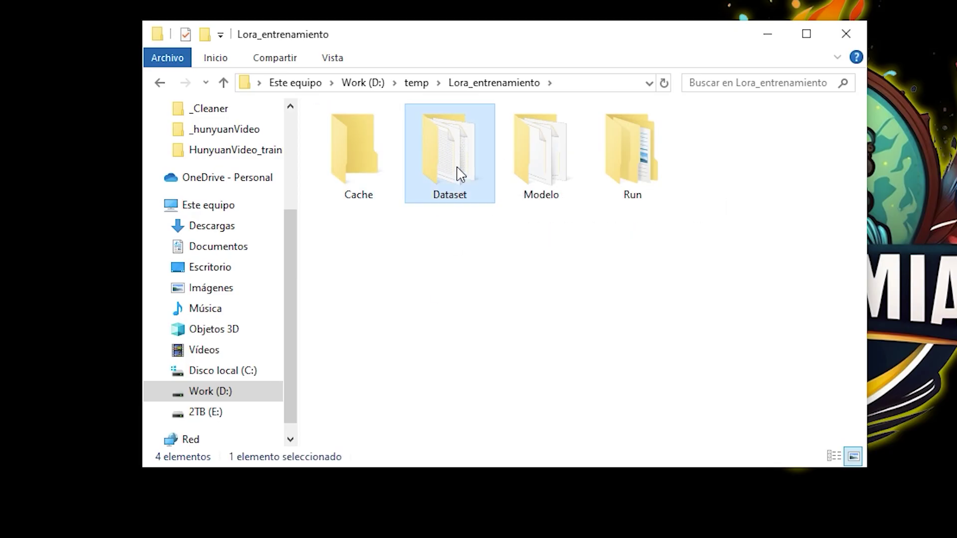
{"action": "double_click", "coordinate": [459, 174]}
{"action": "scroll", "coordinate": [438, 235], "scroll_direction": "down", "scroll_amount": 5}
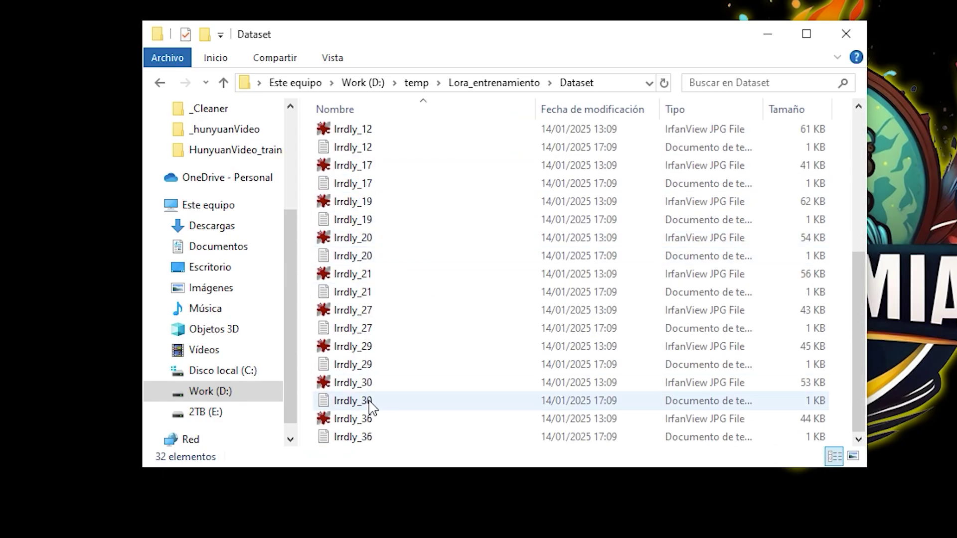
{"action": "scroll", "coordinate": [394, 359], "scroll_direction": "up", "scroll_amount": 5}
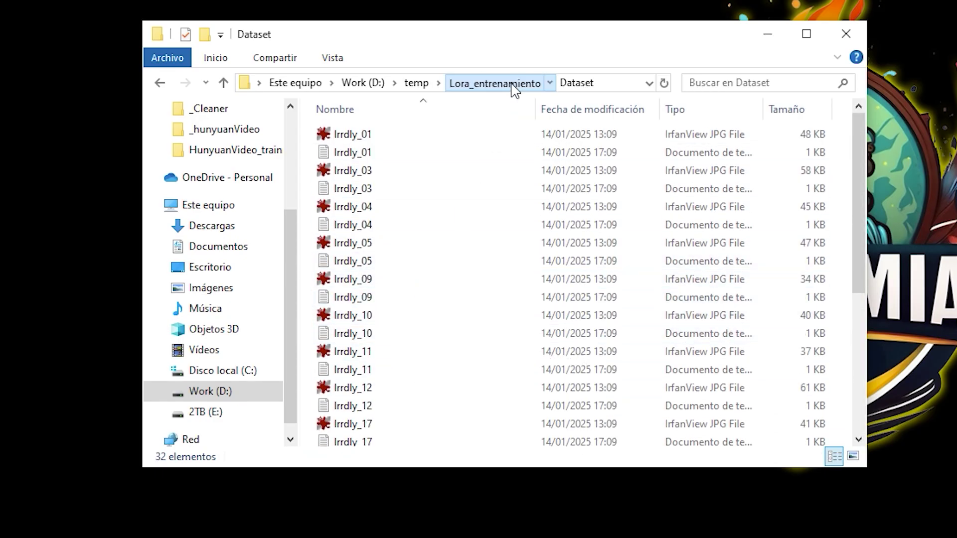
{"action": "left_click", "coordinate": [514, 89]}
{"action": "left_click", "coordinate": [540, 186]}
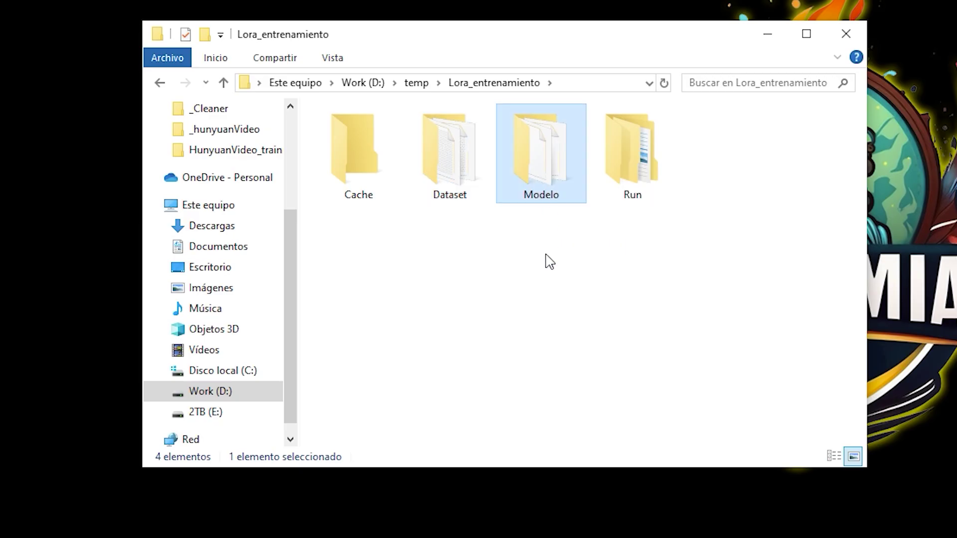
{"action": "double_click", "coordinate": [547, 183]}
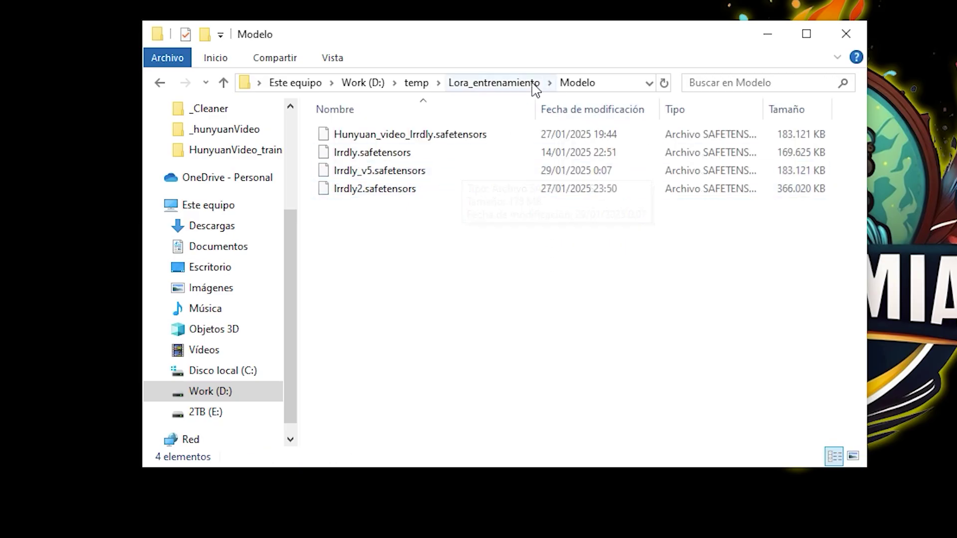
Return to the Lora_entrenamiento folder, then load the AcademiaSD_HYL_12Gb_VRam preset in OneTrainer.
{"action": "left_click", "coordinate": [516, 88]}
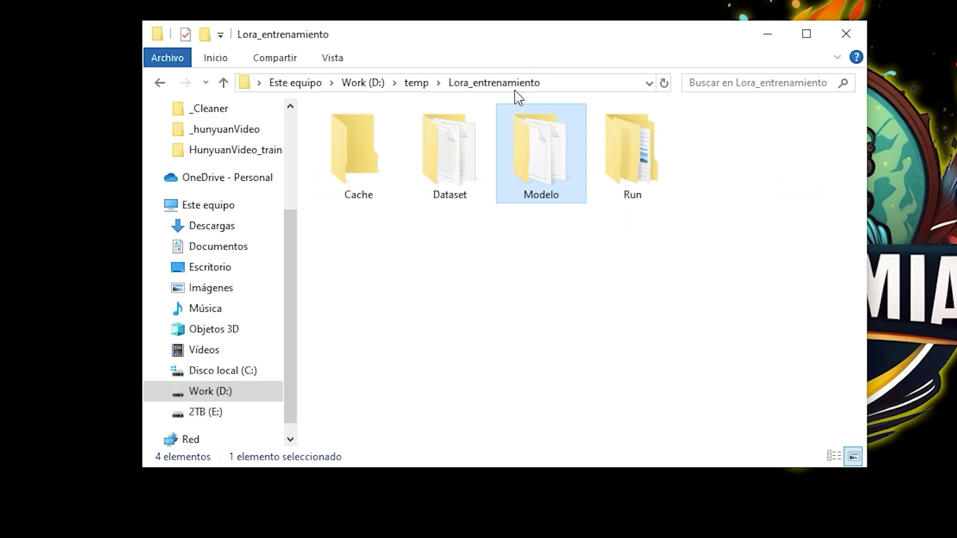
{"action": "left_click", "coordinate": [587, 276]}
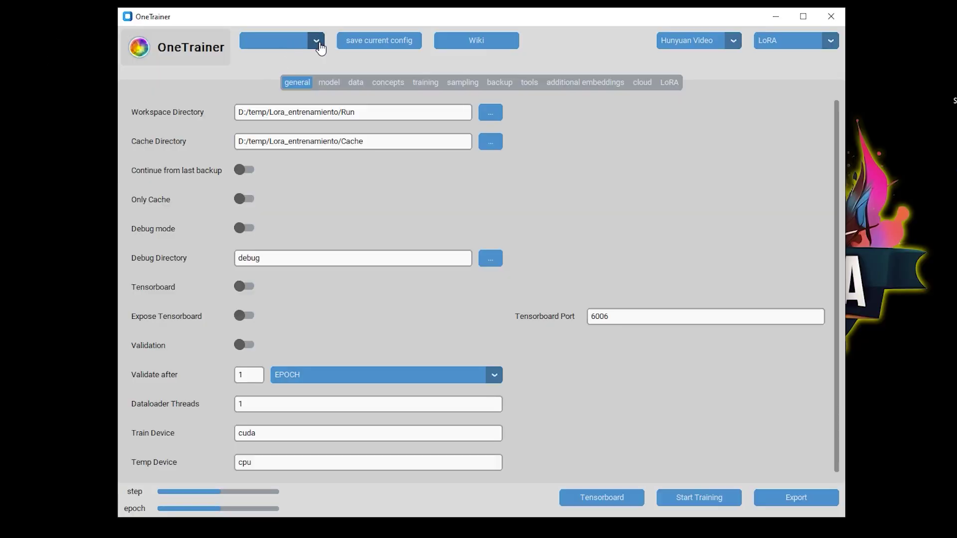
{"action": "left_click", "coordinate": [316, 42]}
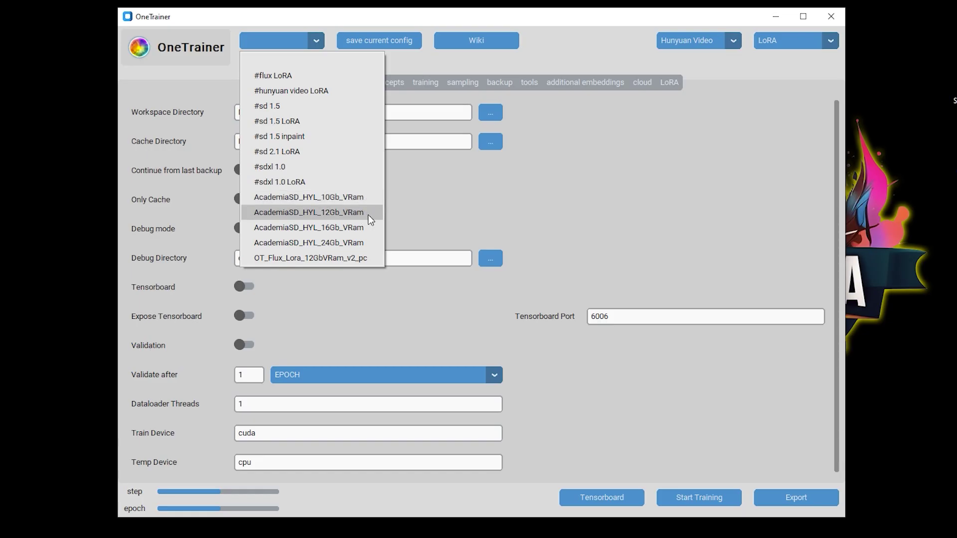
{"action": "left_click", "coordinate": [369, 219]}
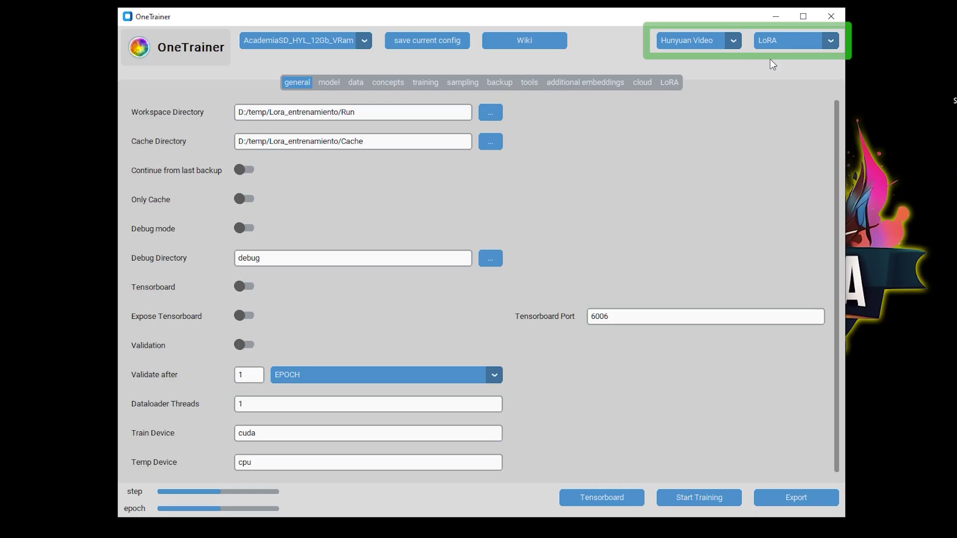
Set the workspace directory to D:/temp/Lora_entrenamiento/Run and the cache directory to D:/temp/Lora_entrenamiento/Cache.
{"action": "left_click", "coordinate": [491, 112]}
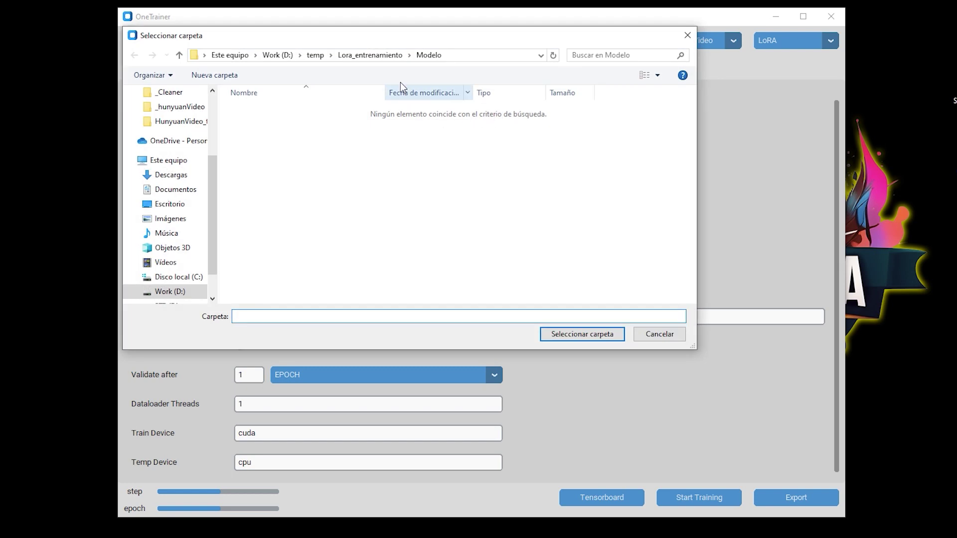
{"action": "left_click", "coordinate": [373, 55]}
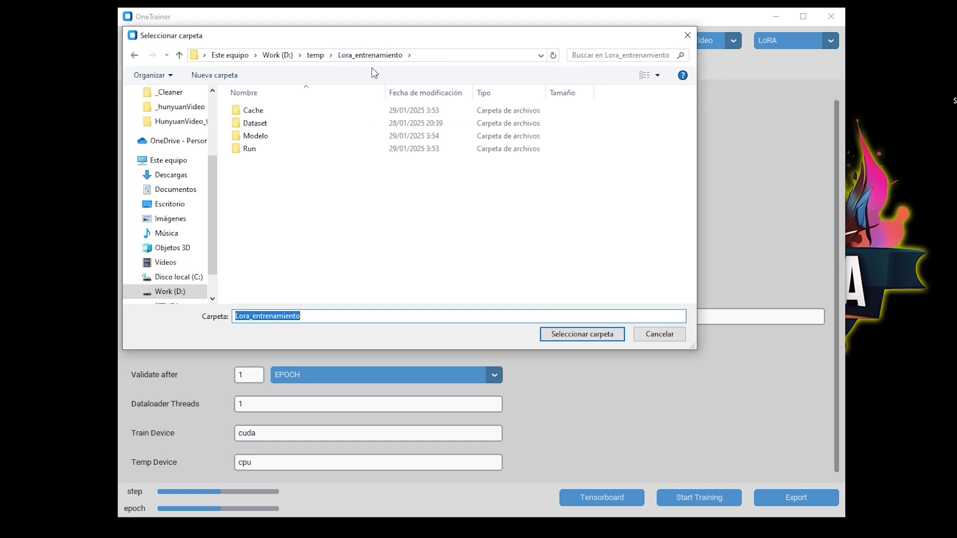
{"action": "double_click", "coordinate": [257, 149]}
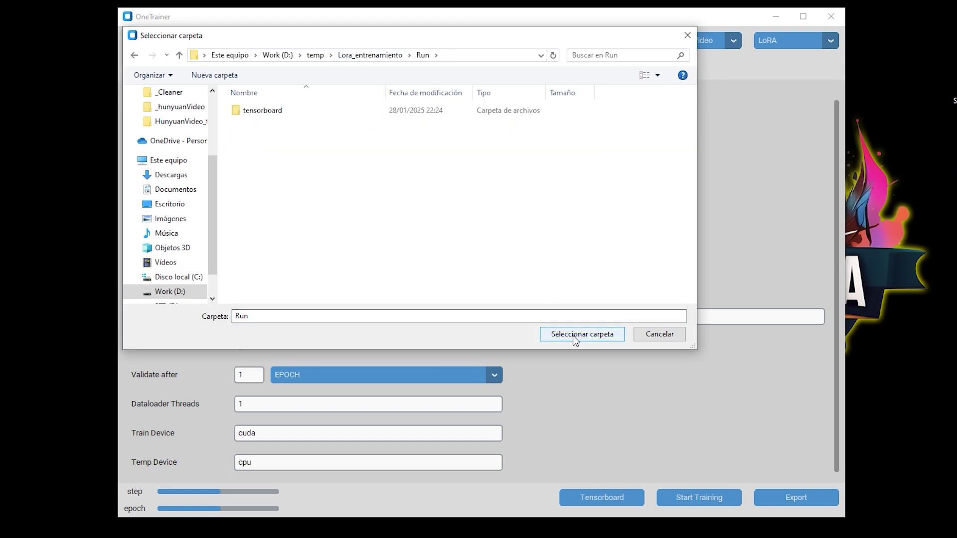
{"action": "left_click", "coordinate": [577, 335]}
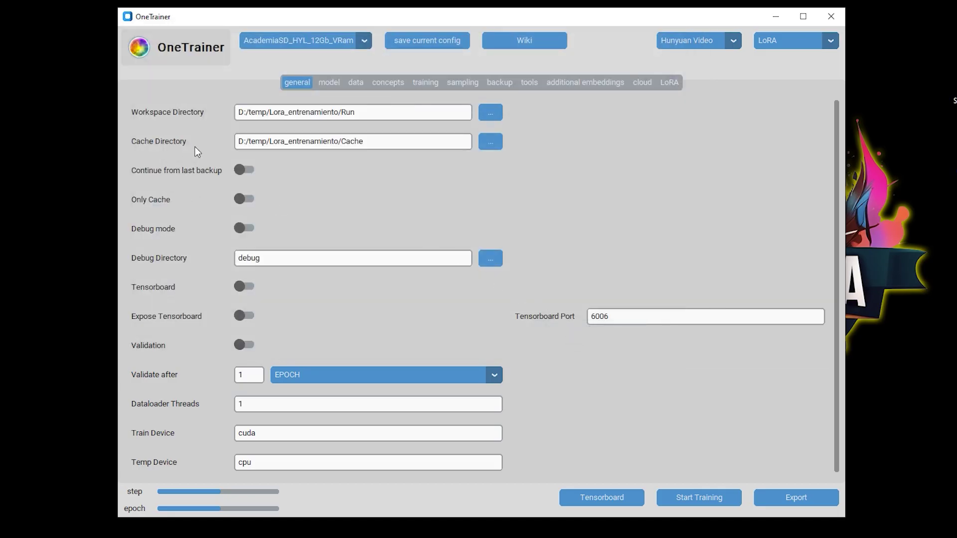
{"action": "left_click", "coordinate": [490, 142]}
{"action": "left_click", "coordinate": [386, 55]}
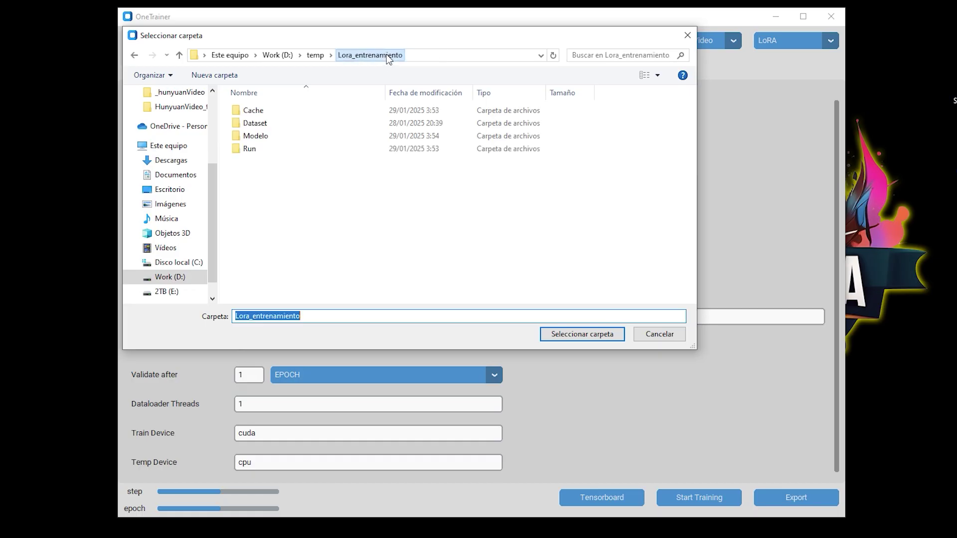
{"action": "double_click", "coordinate": [258, 111]}
{"action": "key", "text": "Return"}
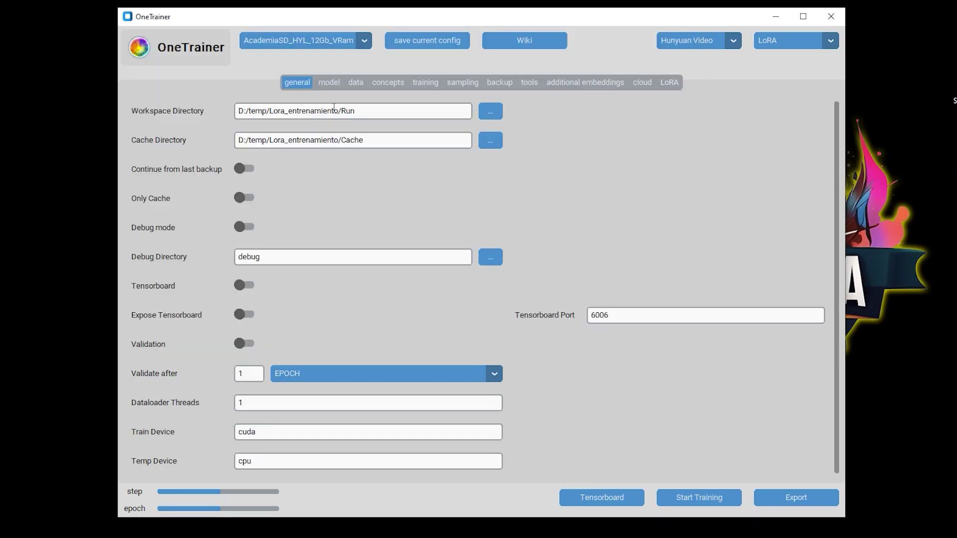
Choose the base model for training by selecting the config file in the D:\HunyuanVideo_trainmodels folder.
{"action": "left_click", "coordinate": [329, 82]}
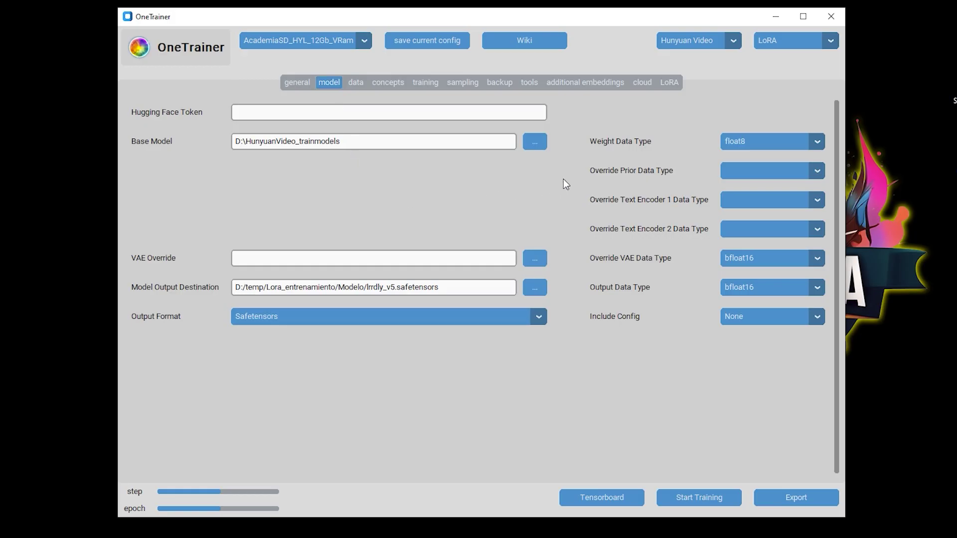
{"action": "left_click", "coordinate": [535, 142]}
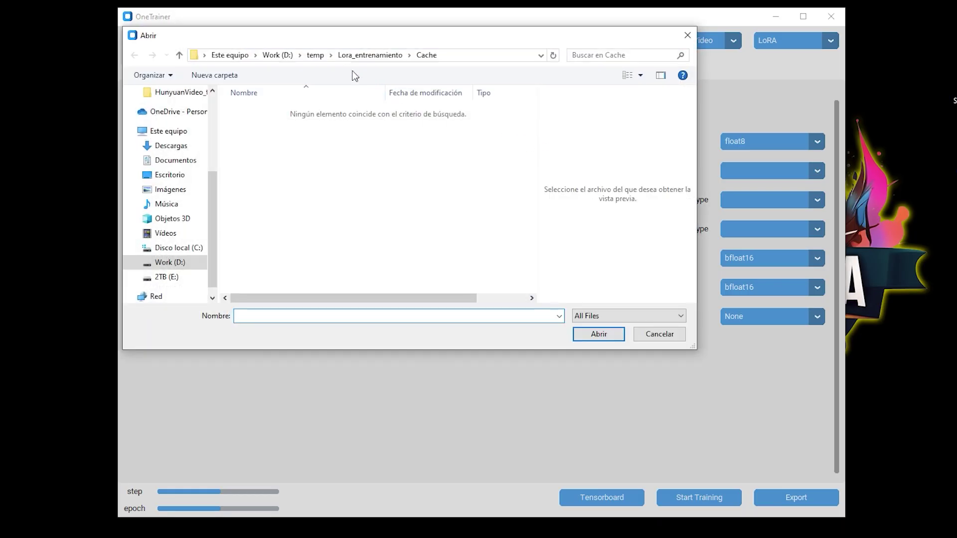
{"action": "left_click", "coordinate": [280, 55]}
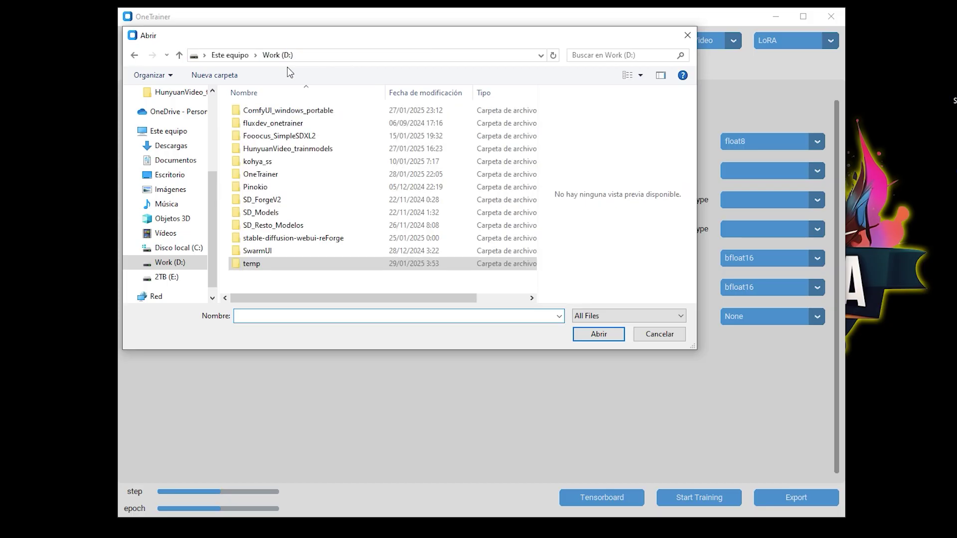
{"action": "double_click", "coordinate": [308, 149]}
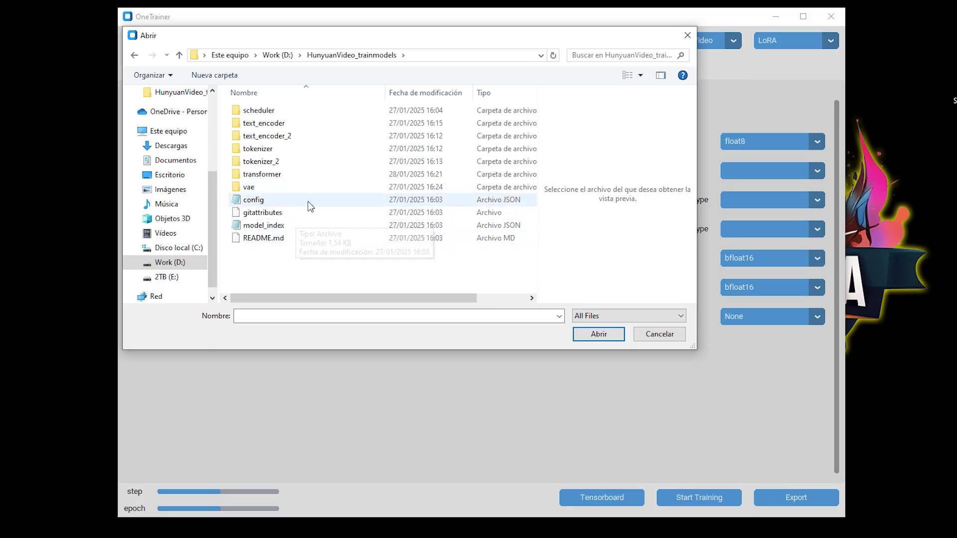
{"action": "left_click", "coordinate": [599, 335]}
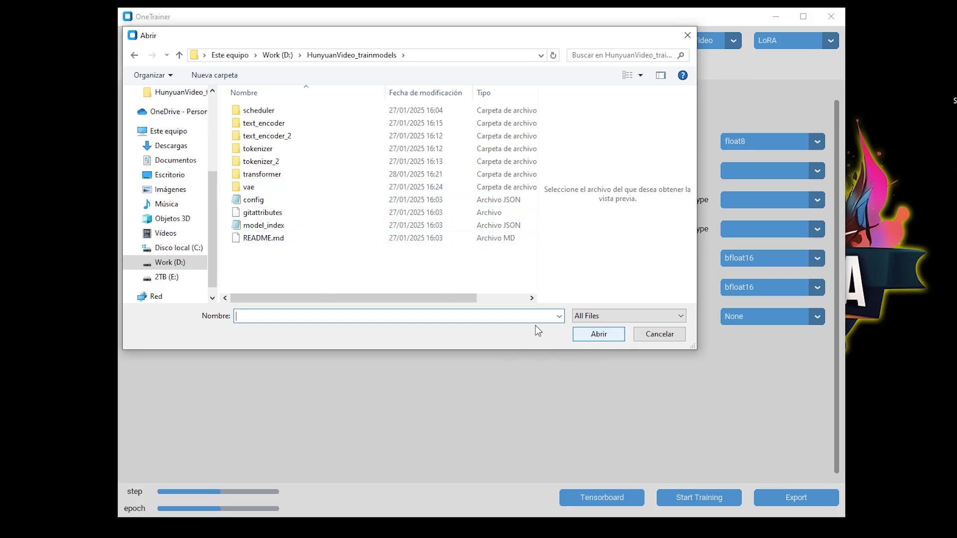
{"action": "double_click", "coordinate": [269, 202]}
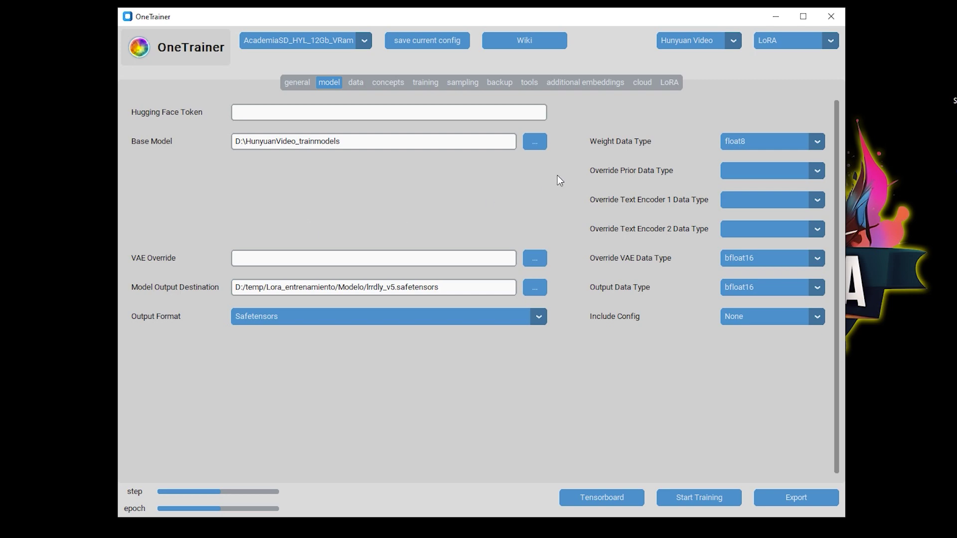
{"action": "left_click", "coordinate": [534, 142]}
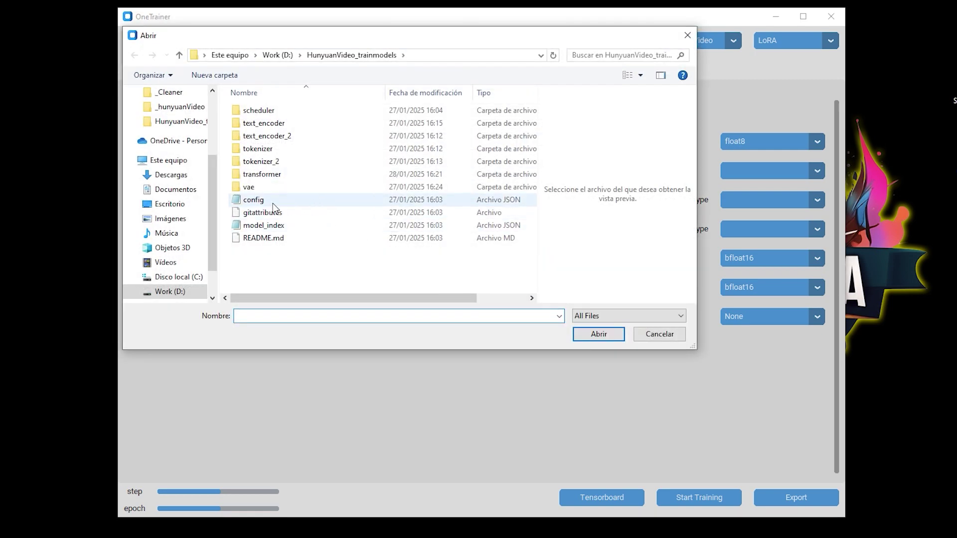
{"action": "double_click", "coordinate": [271, 199]}
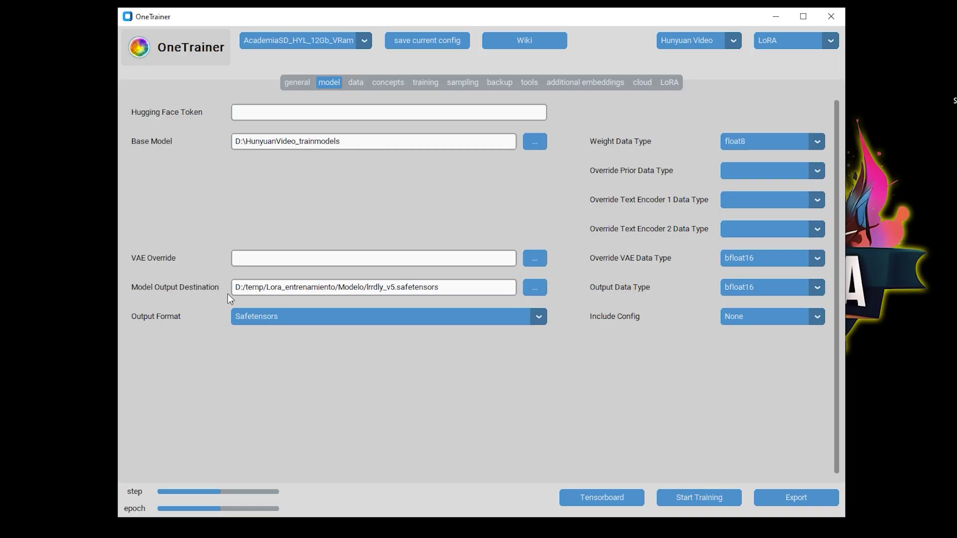
Set the model output destination to nombre_del_lora.safetensors in the D:/temp/Lora_entrenamiento/Modelo folder.
{"action": "left_click", "coordinate": [534, 288]}
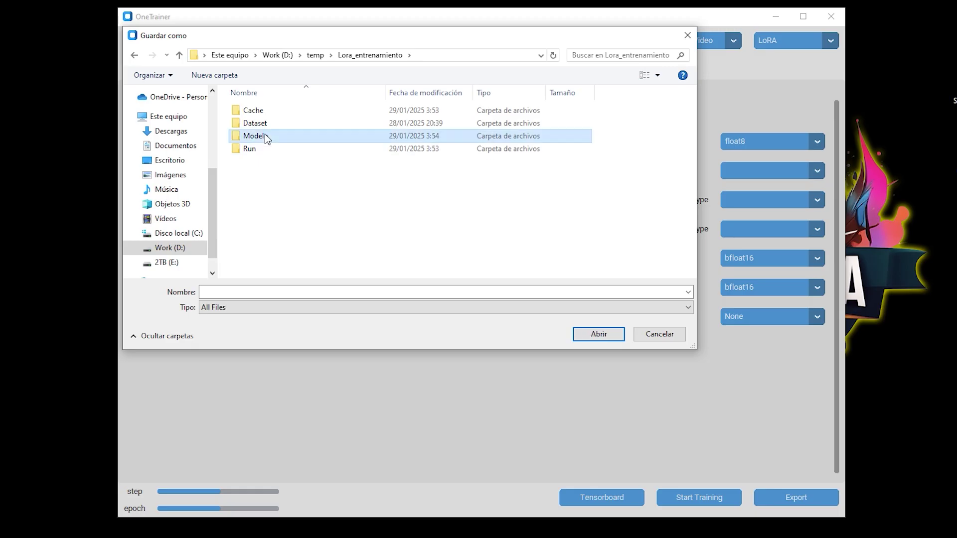
{"action": "double_click", "coordinate": [265, 133]}
{"action": "left_click", "coordinate": [259, 293]}
{"action": "type", "text": "n"}
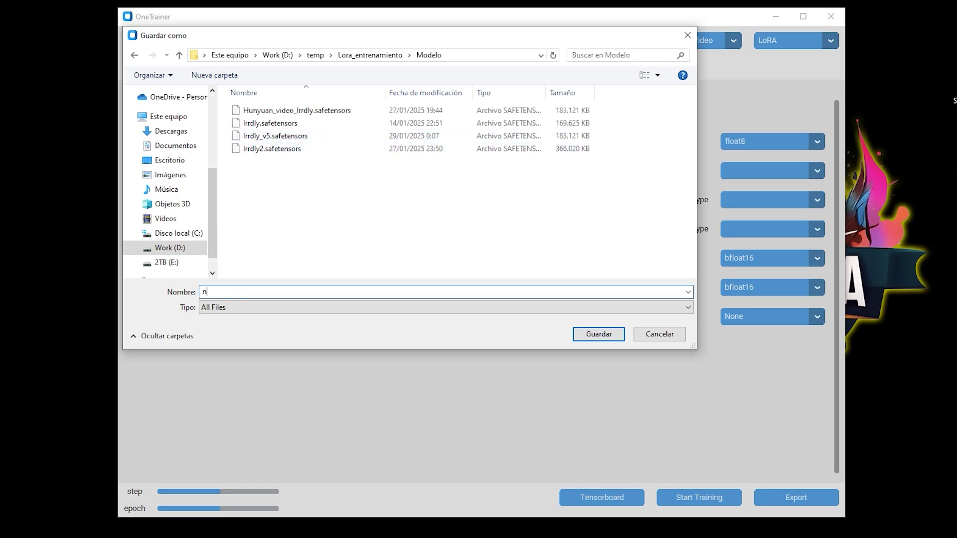
{"action": "type", "text": "ombre_del_lora.safetensors"}
{"action": "key", "text": "ctrl+a"}
{"action": "left_click", "coordinate": [598, 334]}
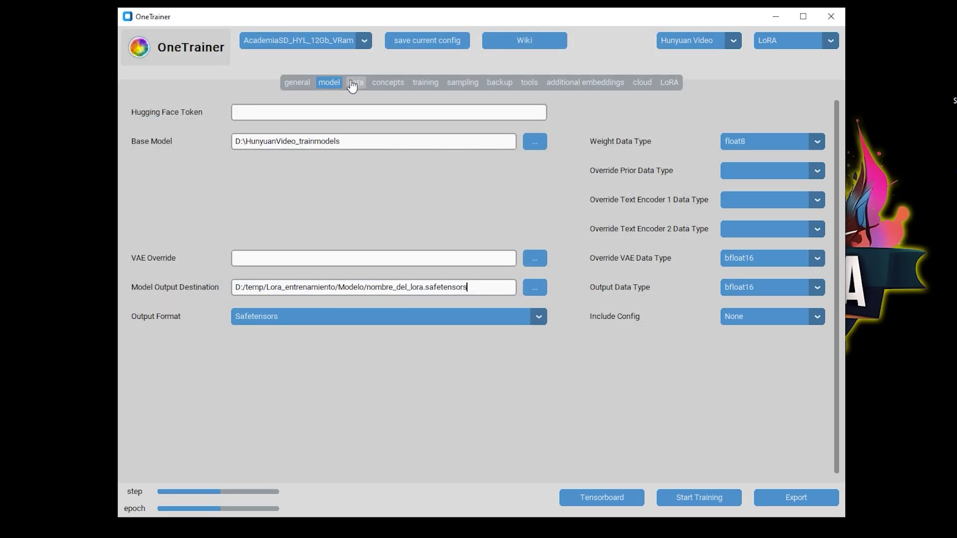
Add a concepts configuration named lrrdly and select it as the active one.
{"action": "left_click", "coordinate": [354, 82]}
{"action": "left_click", "coordinate": [392, 85]}
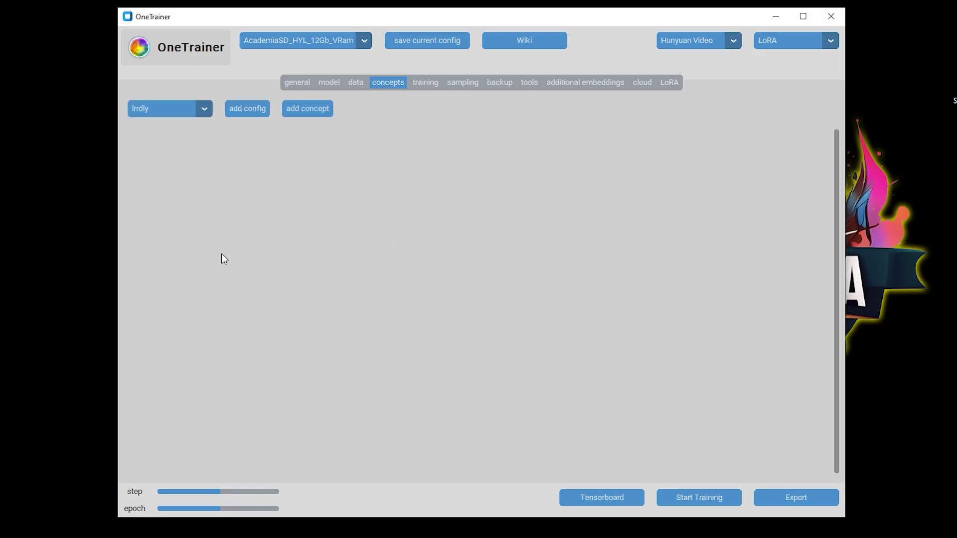
{"action": "left_click", "coordinate": [246, 113]}
{"action": "type", "text": "L"}
{"action": "key", "text": "BackSpace"}
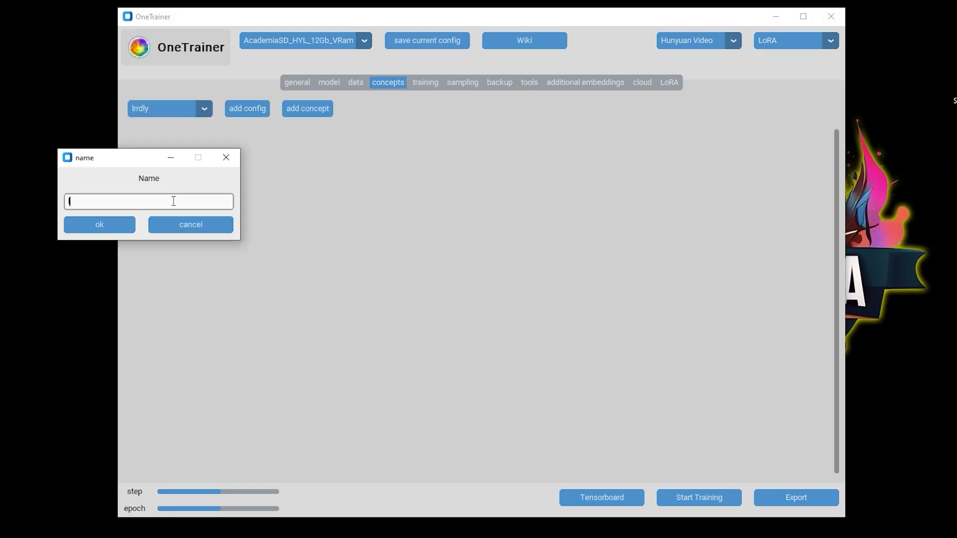
{"action": "type", "text": "lrrdly"}
{"action": "left_click", "coordinate": [105, 223]}
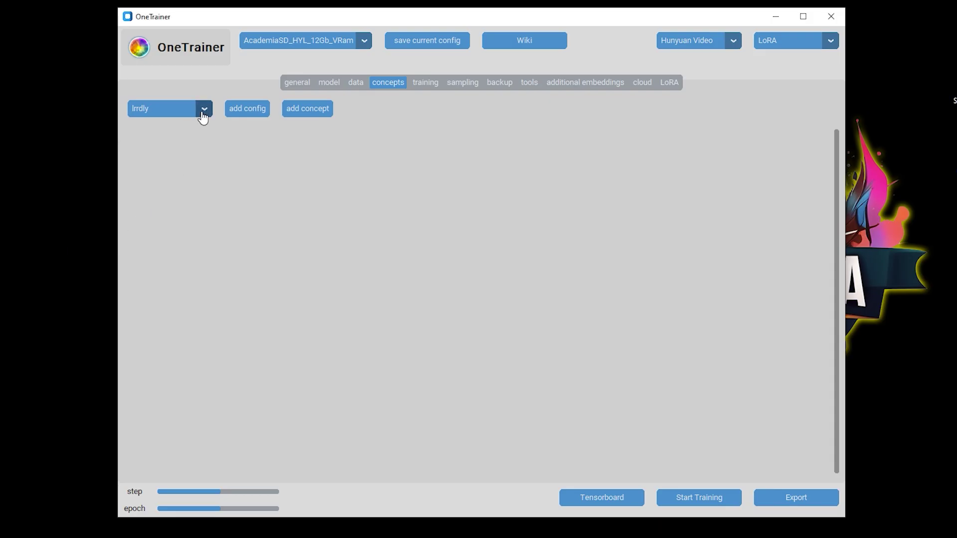
{"action": "left_click", "coordinate": [203, 110]}
{"action": "left_click", "coordinate": [157, 157]}
Add a concept named lrrdly with its path set to D:/temp/Lora_entrenamiento/Dataset.
{"action": "left_click", "coordinate": [316, 115]}
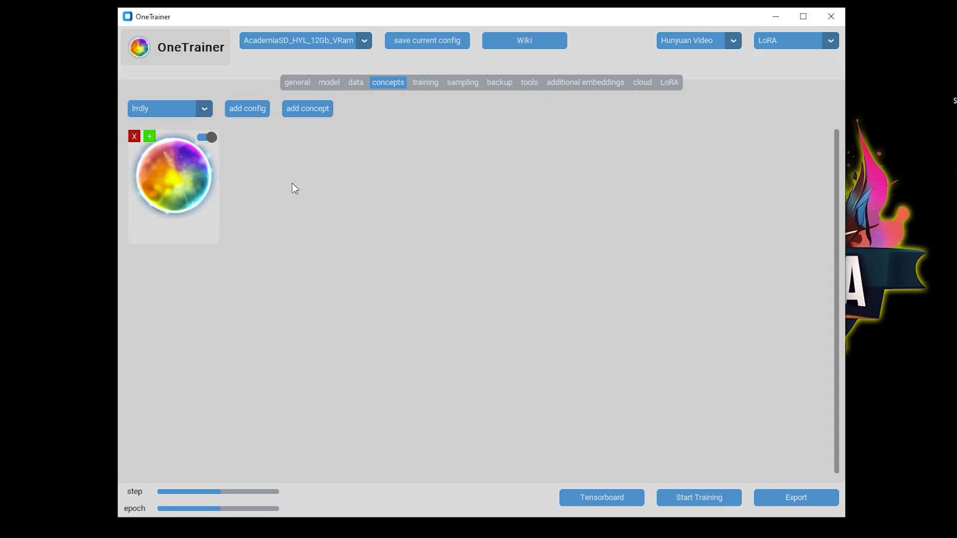
{"action": "left_click", "coordinate": [163, 177]}
{"action": "left_click_drag", "start_coordinate": [405, 82], "coordinate": [461, 90]}
{"action": "left_click", "coordinate": [411, 134]}
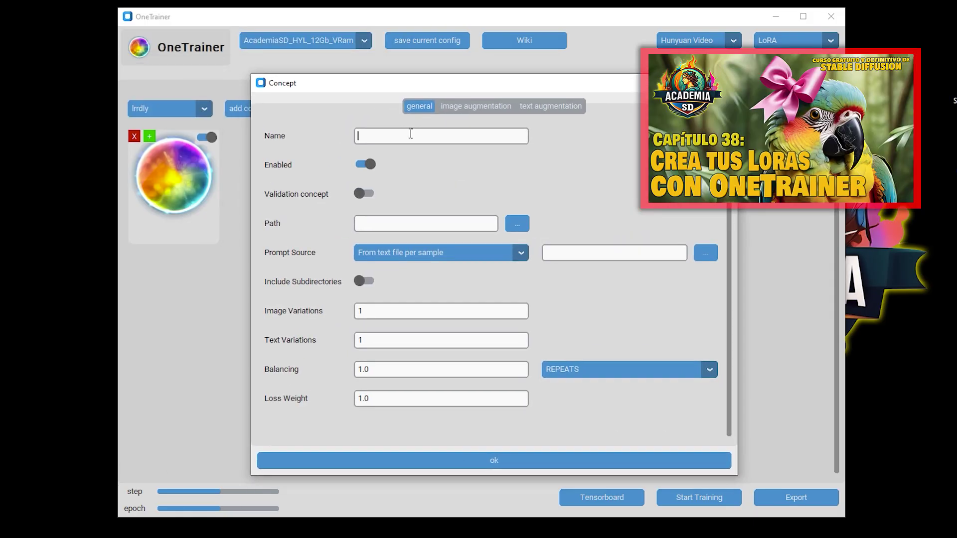
{"action": "type", "text": "lrrdly"}
{"action": "double_click", "coordinate": [410, 134]}
{"action": "left_click", "coordinate": [518, 224]}
{"action": "left_click", "coordinate": [370, 55]}
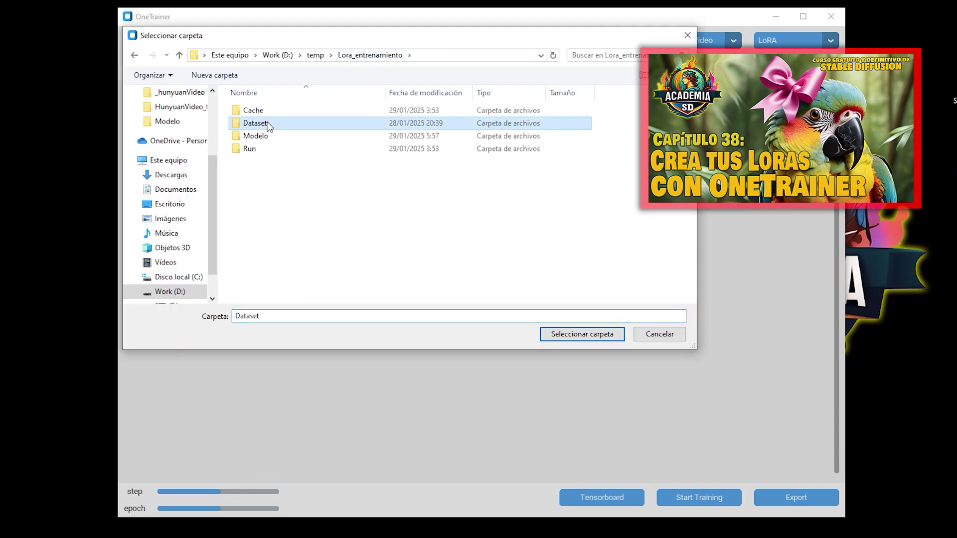
{"action": "double_click", "coordinate": [264, 124]}
{"action": "left_click", "coordinate": [573, 335]}
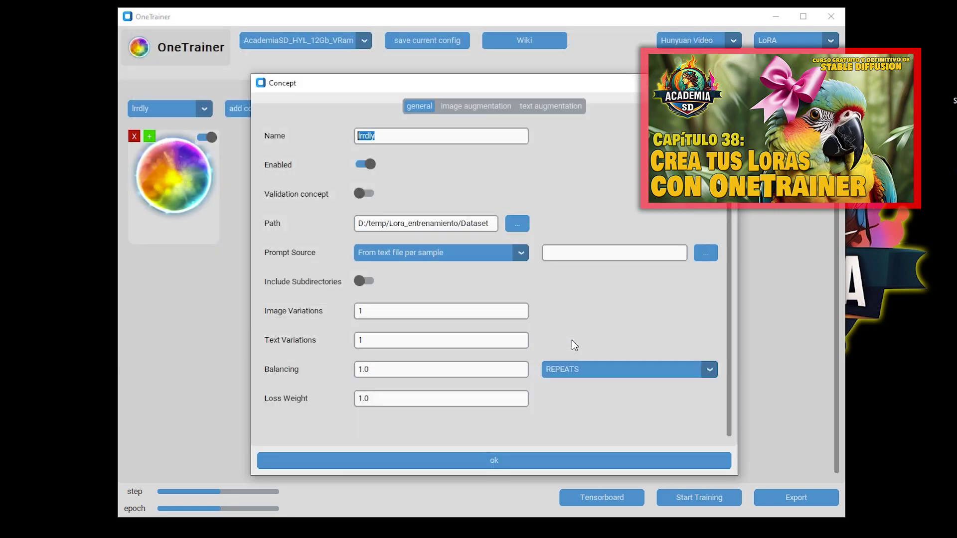
{"action": "left_click", "coordinate": [462, 464]}
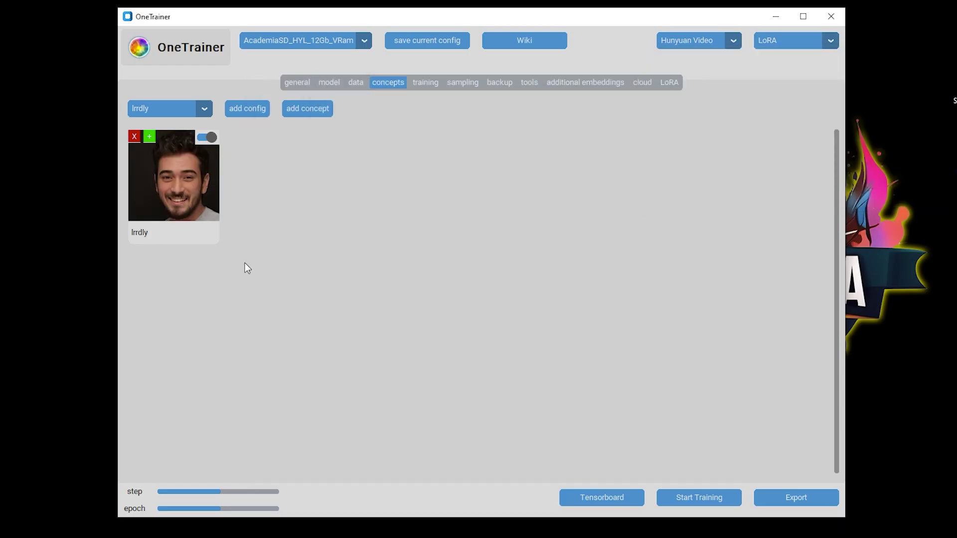
Review the training, sampling, backup, tools, additional embeddings, cloud and LoRA settings of the configuration.
{"action": "left_click", "coordinate": [427, 83]}
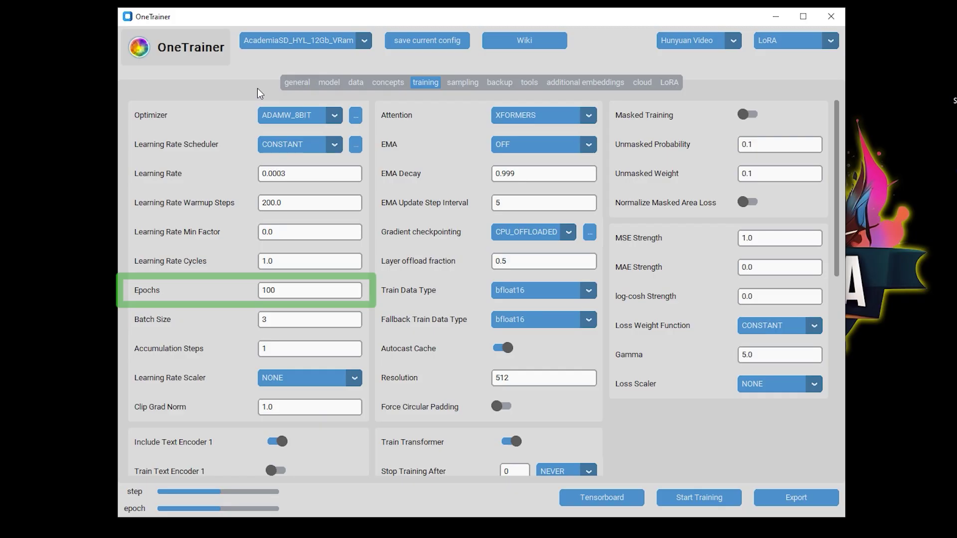
{"action": "left_click", "coordinate": [462, 82]}
{"action": "left_click", "coordinate": [500, 83]}
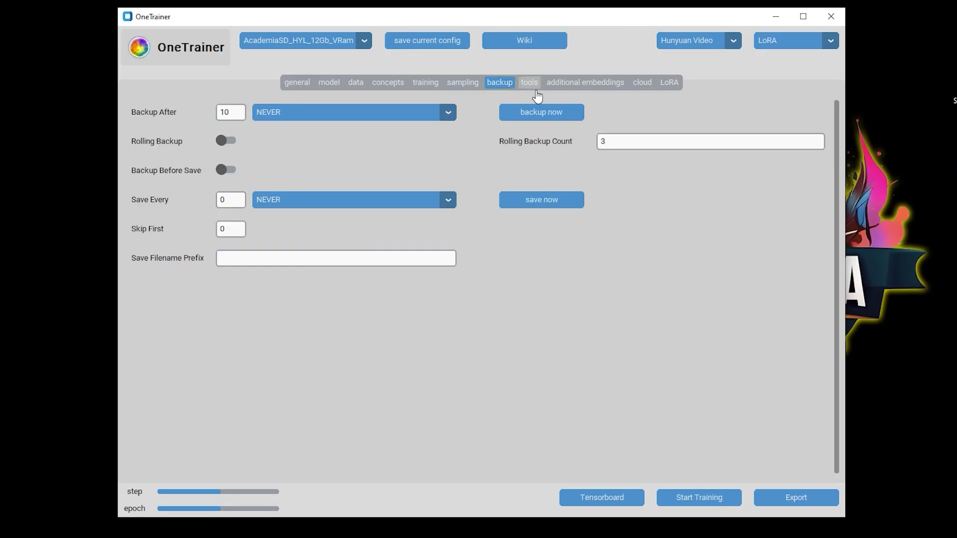
{"action": "left_click", "coordinate": [531, 84]}
{"action": "left_click", "coordinate": [571, 86]}
{"action": "left_click", "coordinate": [644, 84]}
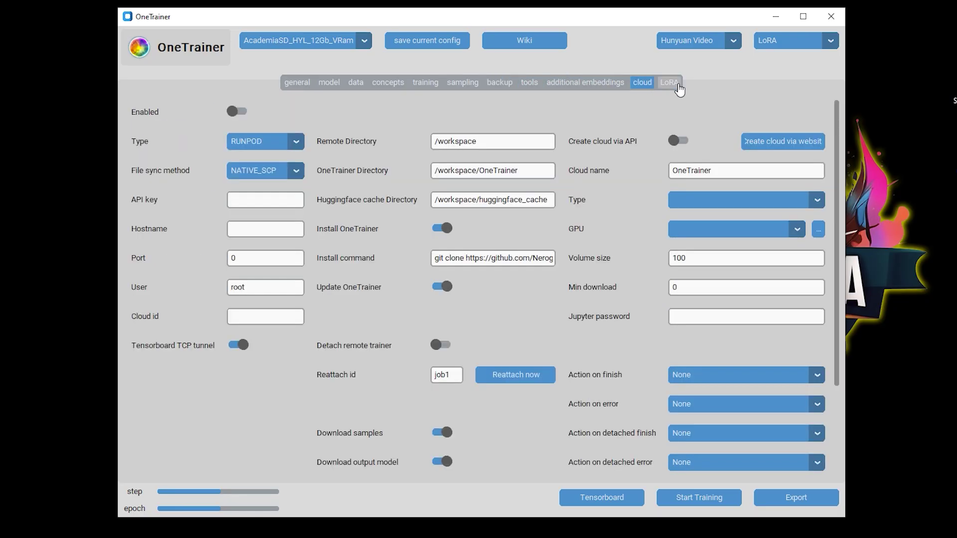
{"action": "left_click", "coordinate": [677, 85]}
Start the LoRA training with the mi_ajuste preset and open the Modelo folder inside Lora_entrenamiento.
{"action": "left_click", "coordinate": [425, 84]}
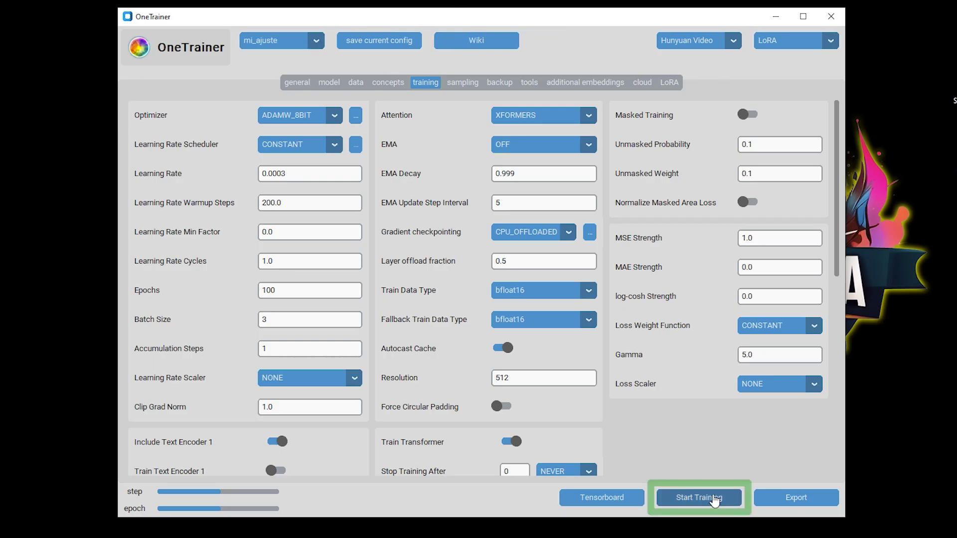
{"action": "left_click", "coordinate": [713, 497]}
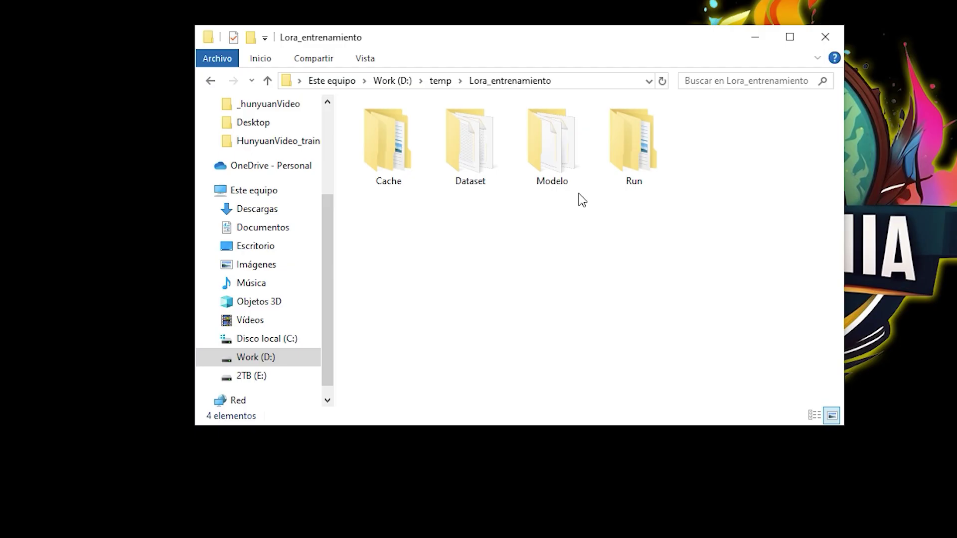
{"action": "double_click", "coordinate": [557, 151]}
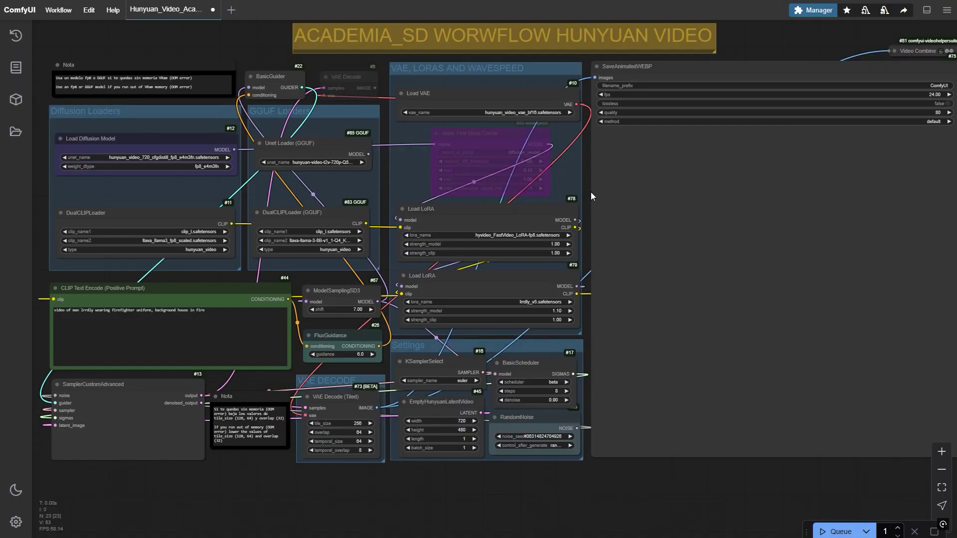
Download the lora.py file from the shared Drive page to replace ComfyUI\comfy\lora.py.
{"action": "scroll", "coordinate": [583, 209], "scroll_direction": "up", "scroll_amount": 5}
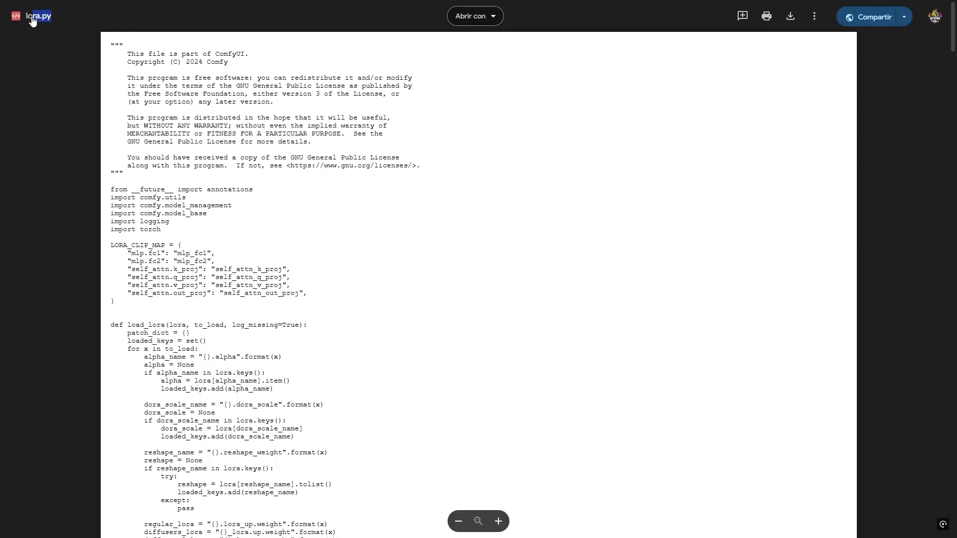
{"action": "left_click_drag", "start_coordinate": [32, 20], "coordinate": [24, 20]}
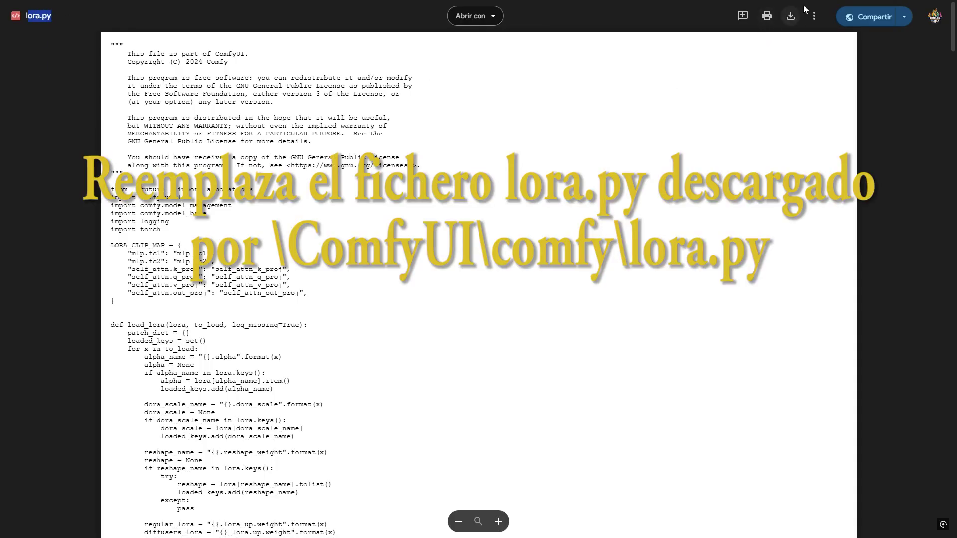
{"action": "left_click", "coordinate": [791, 18]}
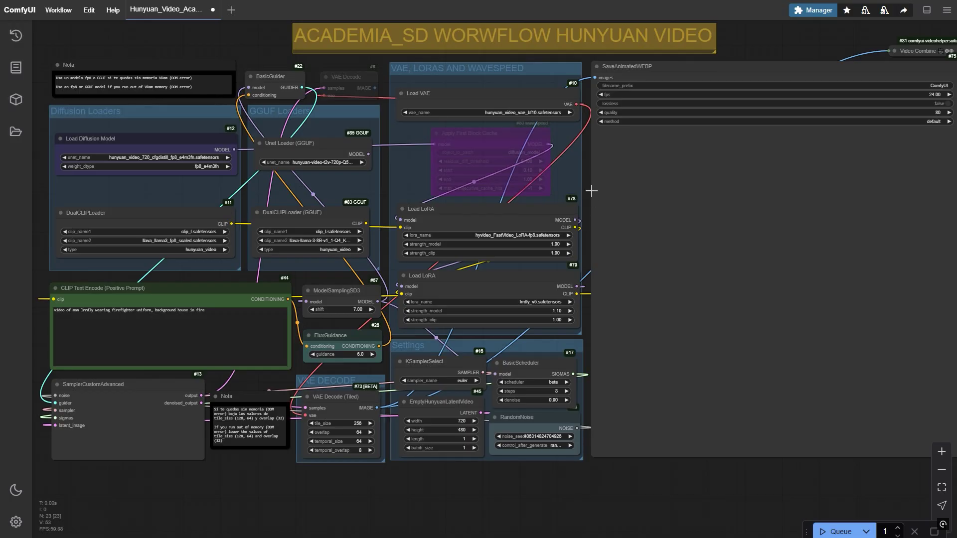
Set strength_model to 1.2 for lrrdly_v5.safetensors in the second Load LoRA node.
{"action": "scroll", "coordinate": [583, 210], "scroll_direction": "up", "scroll_amount": 5}
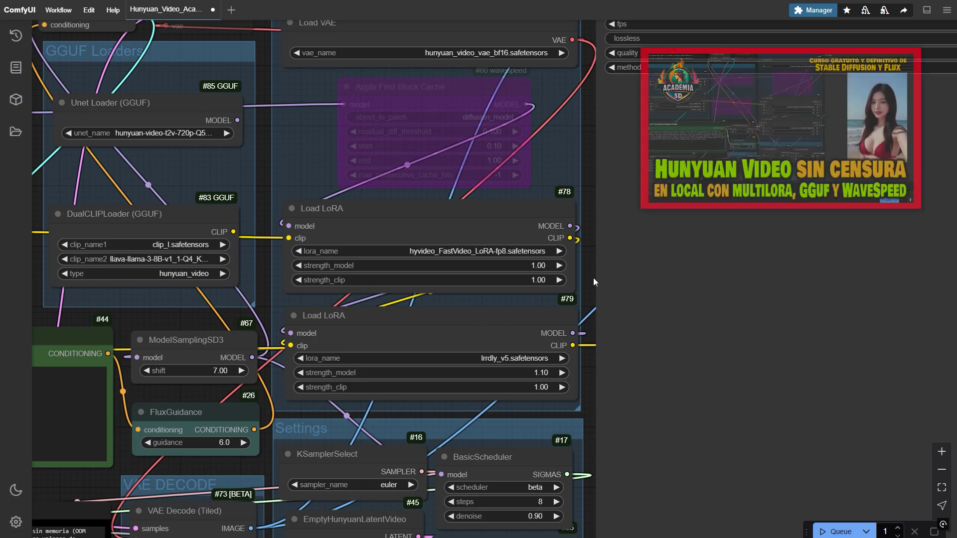
{"action": "left_click_drag", "start_coordinate": [594, 277], "coordinate": [608, 141]}
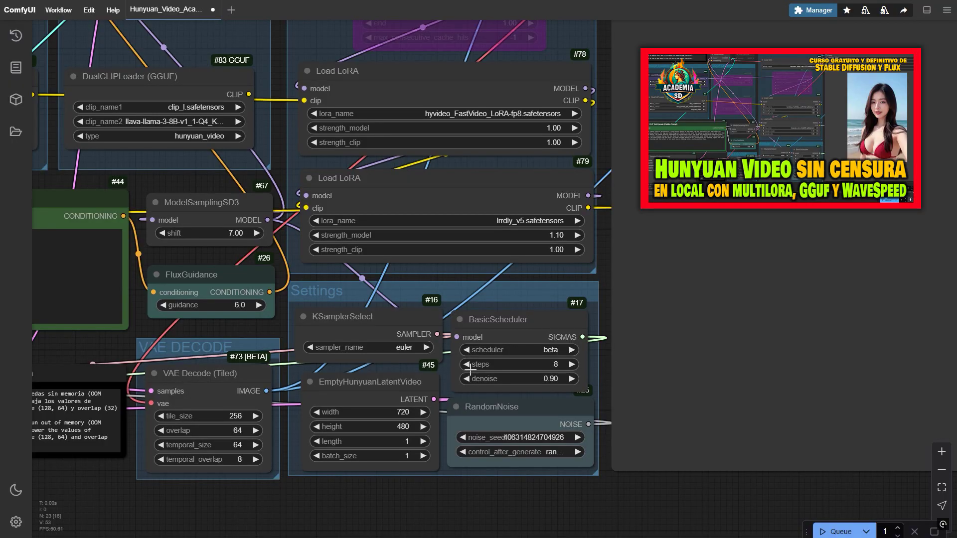
{"action": "left_click", "coordinate": [413, 441]}
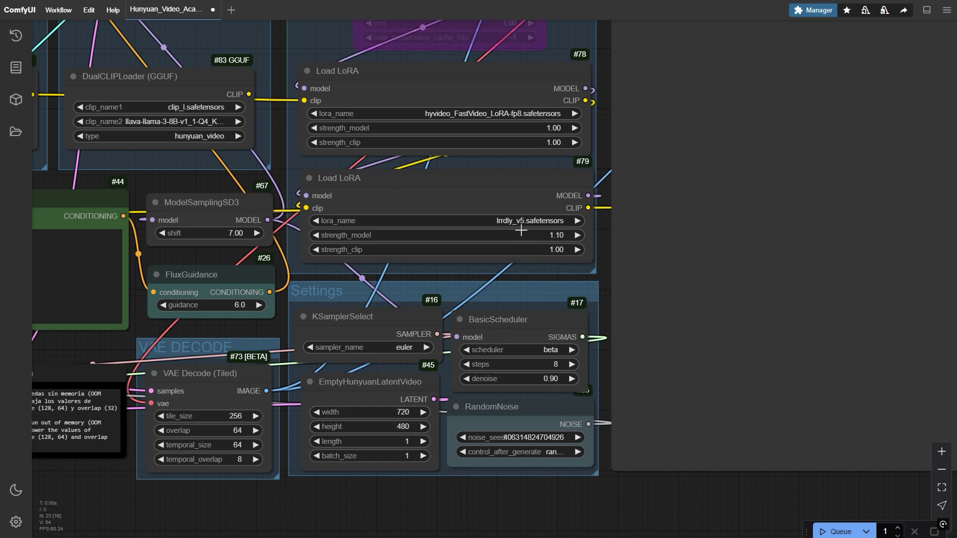
{"action": "left_click", "coordinate": [558, 236]}
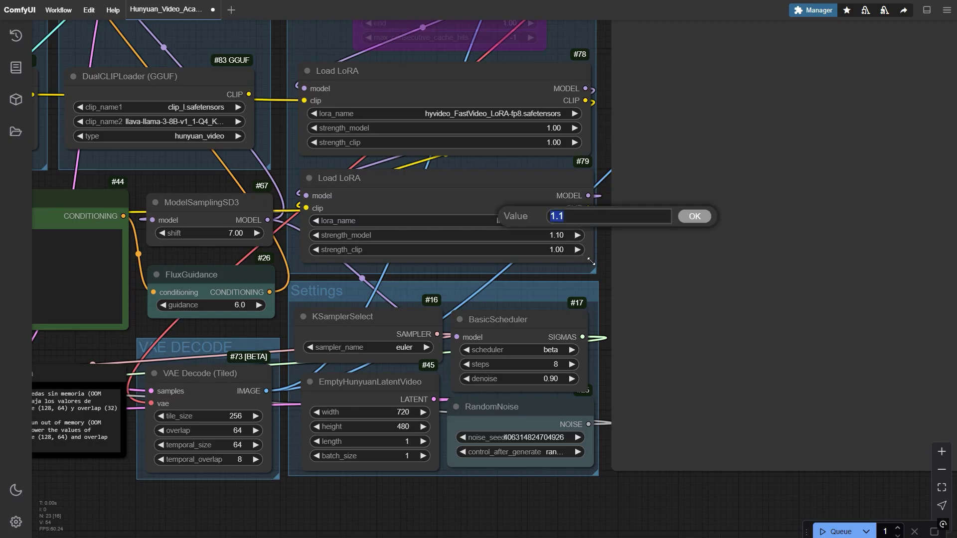
{"action": "type", "text": "1.1"}
{"action": "key", "text": "BackSpace"}
{"action": "type", "text": "2"}
{"action": "key", "text": "Return"}
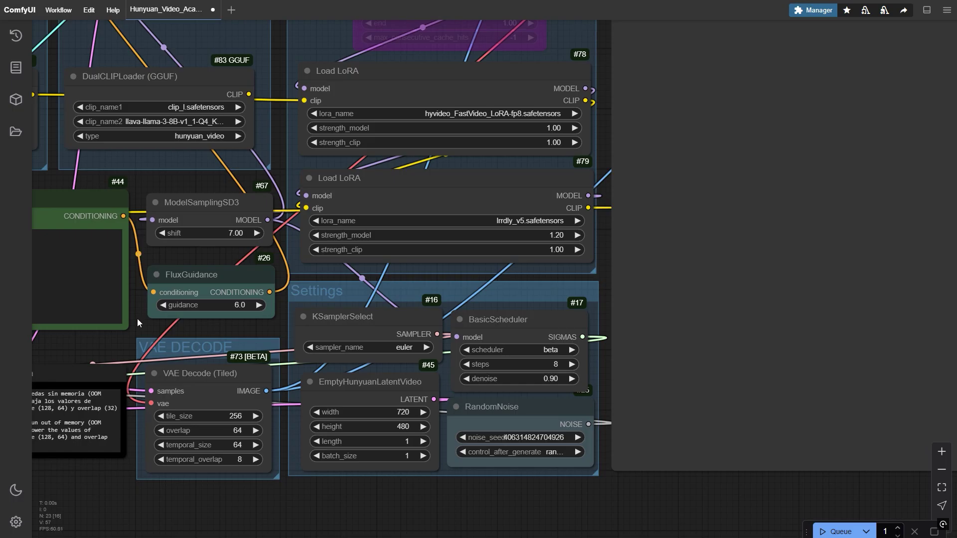
Check the trigger word lrrdly in the positive prompt and review the whole workflow.
{"action": "left_click_drag", "start_coordinate": [137, 323], "coordinate": [659, 311]}
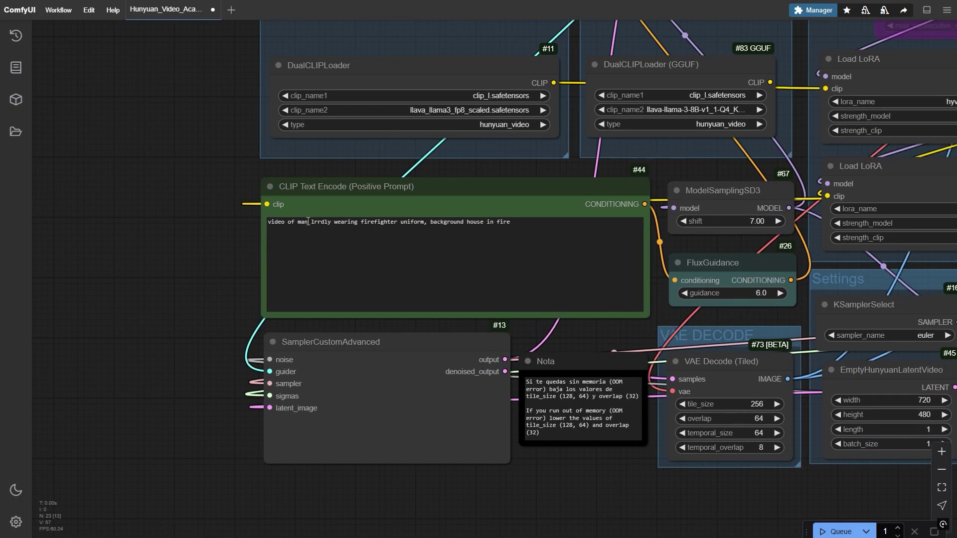
{"action": "left_click_drag", "start_coordinate": [310, 221], "coordinate": [338, 225]}
{"action": "left_click", "coordinate": [214, 246]}
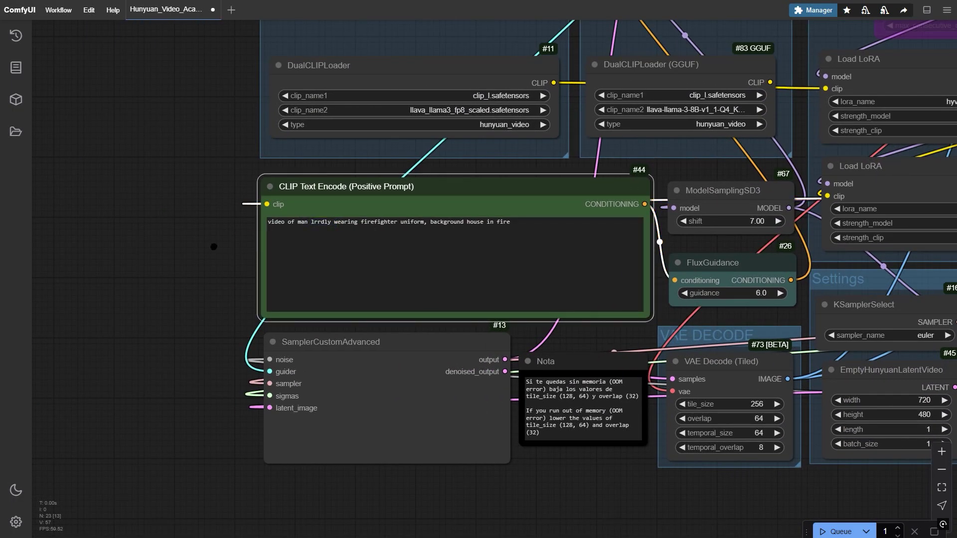
{"action": "left_click_drag", "start_coordinate": [821, 486], "coordinate": [247, 445]}
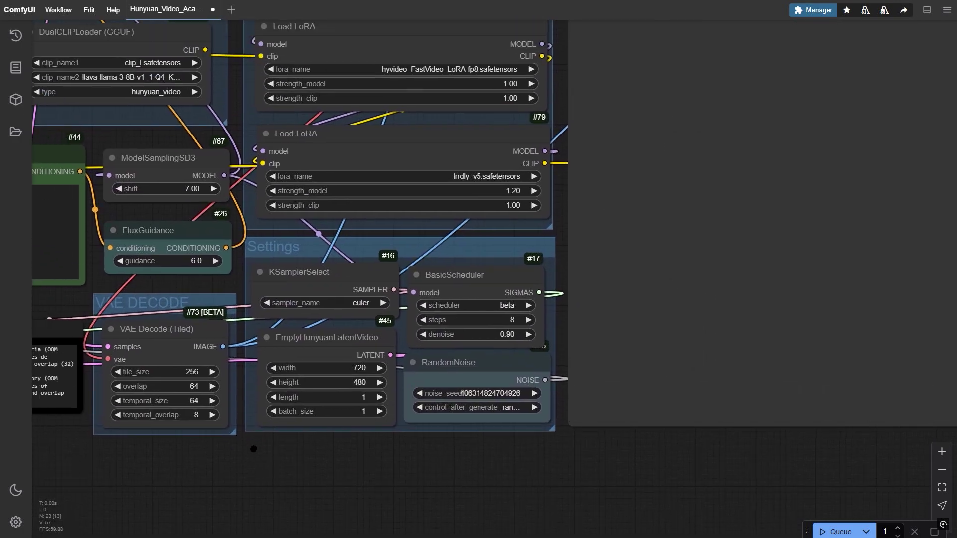
{"action": "scroll", "coordinate": [545, 469], "scroll_direction": "down", "scroll_amount": 6}
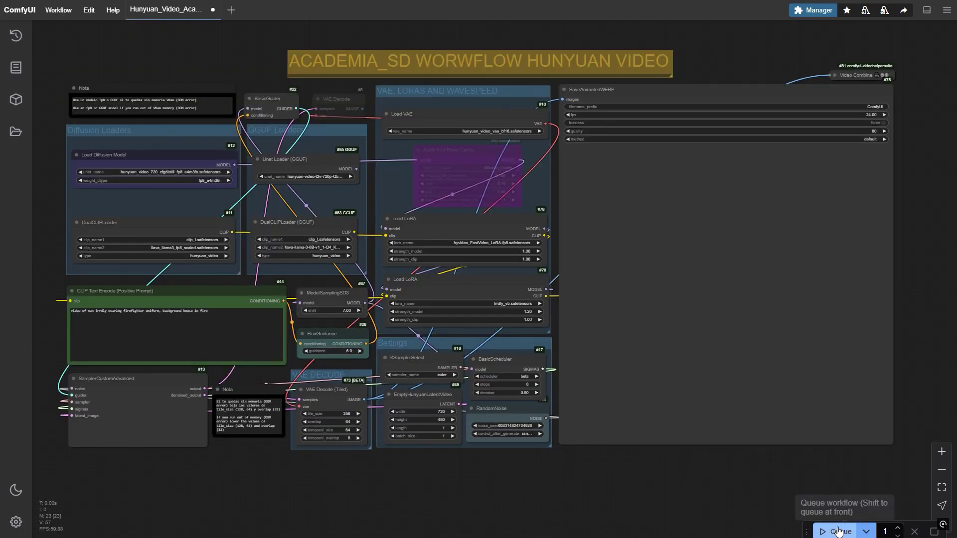